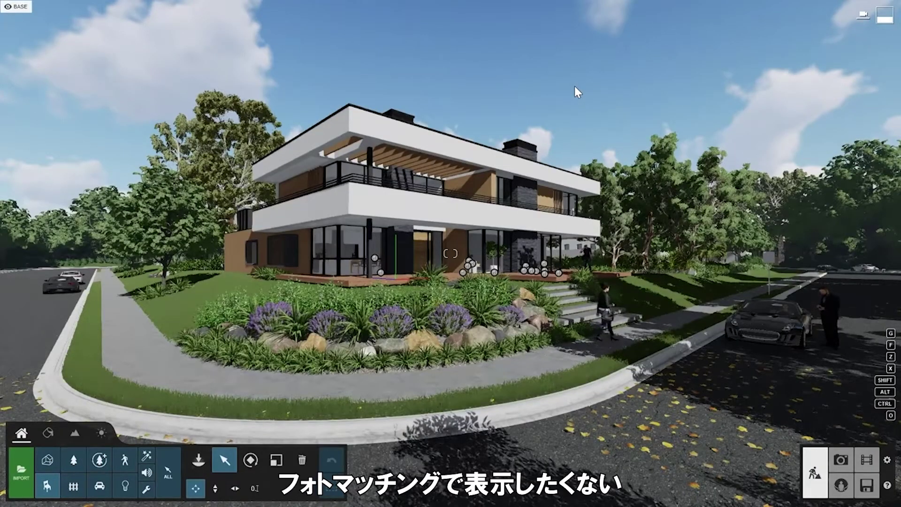
# - Hide the ENTOURAGE HOUSES, FOLIAGE and CARS & PEOPLE layers so only the base house model remains
pyautogui.moveTo(39, 9)
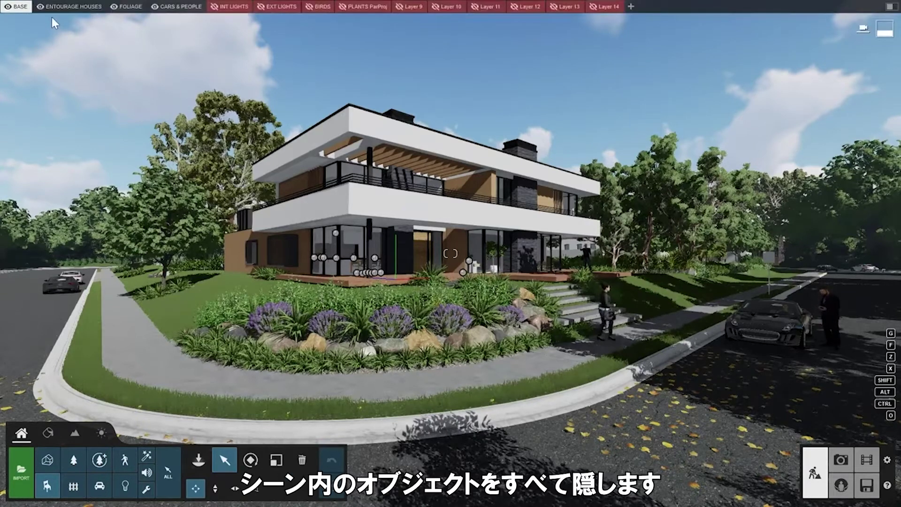
pyautogui.click(40, 7)
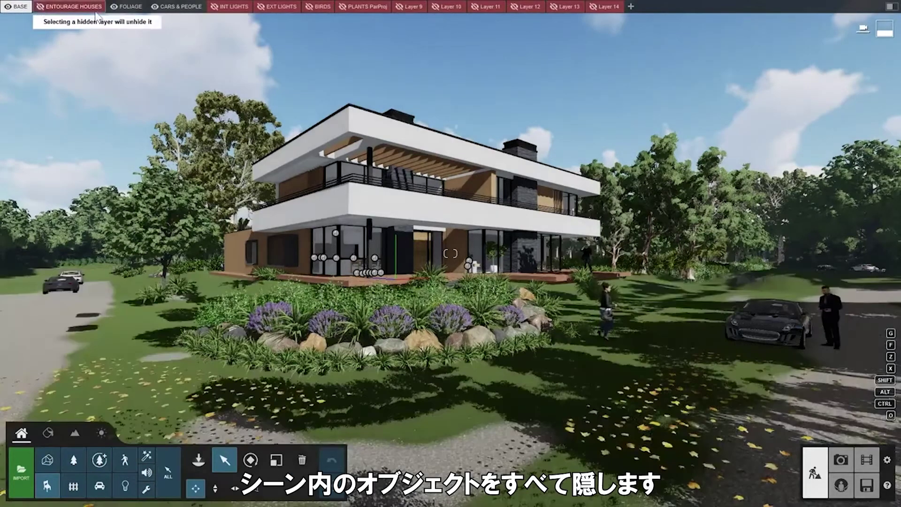
pyautogui.click(116, 7)
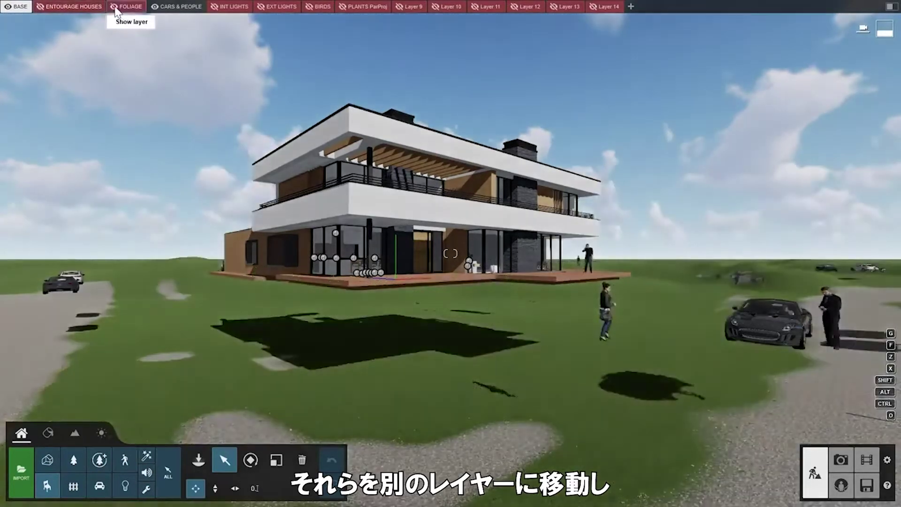
pyautogui.click(156, 7)
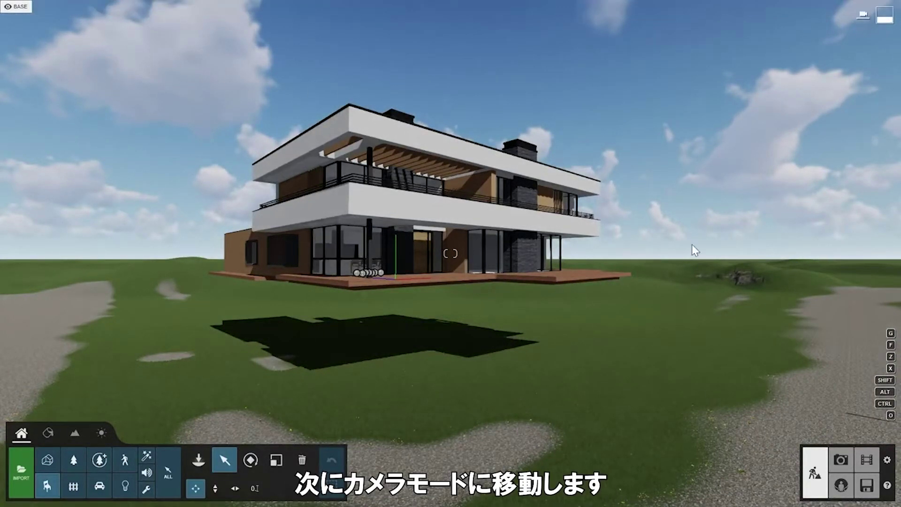
# - Store the current camera view in empty photo slot 9 and add the Photo Matching effect to that photo
pyautogui.click(848, 462)
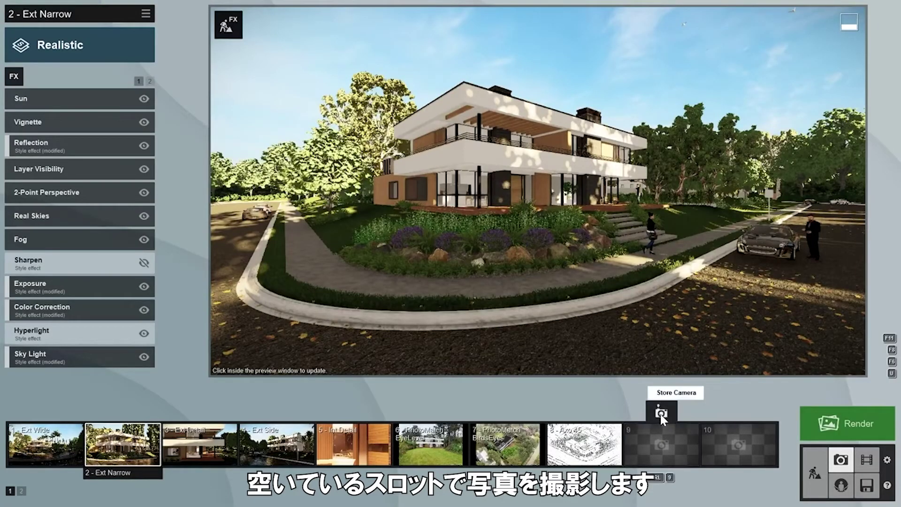
pyautogui.click(660, 414)
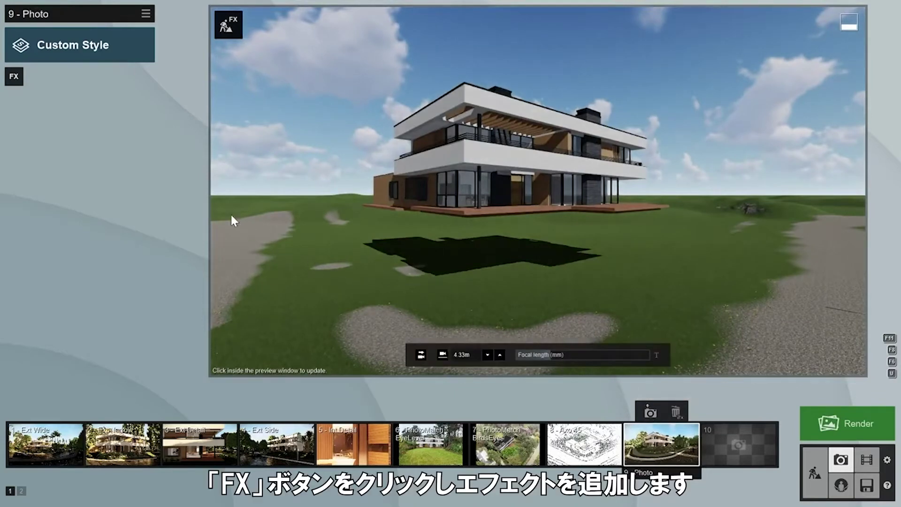
pyautogui.click(14, 76)
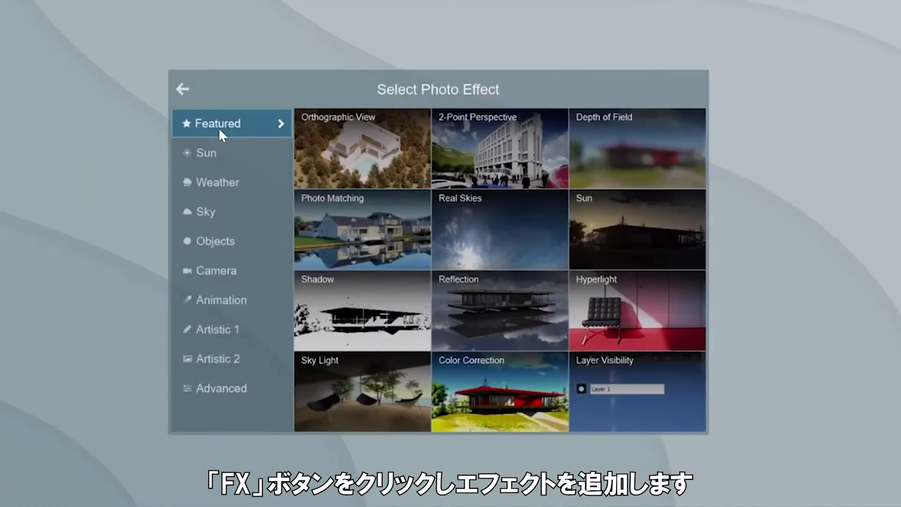
pyautogui.click(329, 213)
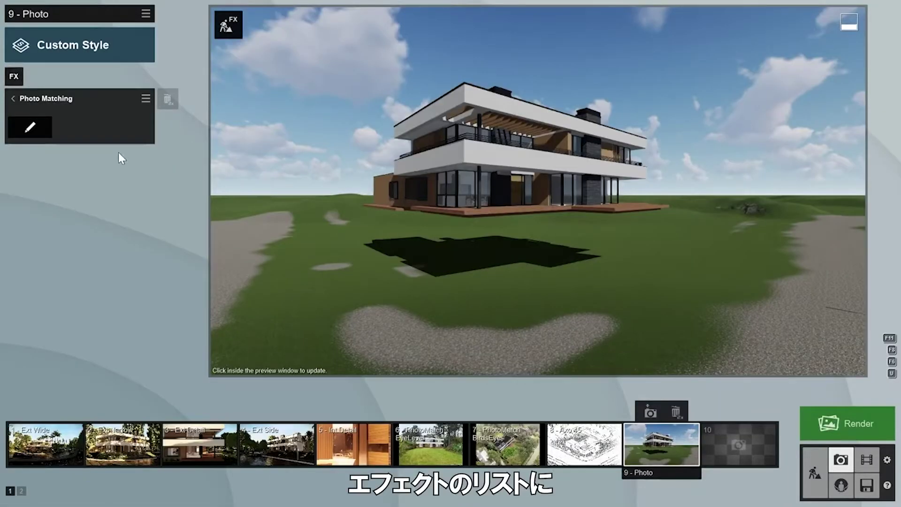
# - Edit the Photo Matching effect, try the brick house example, and load the waterfront house example
pyautogui.click(31, 129)
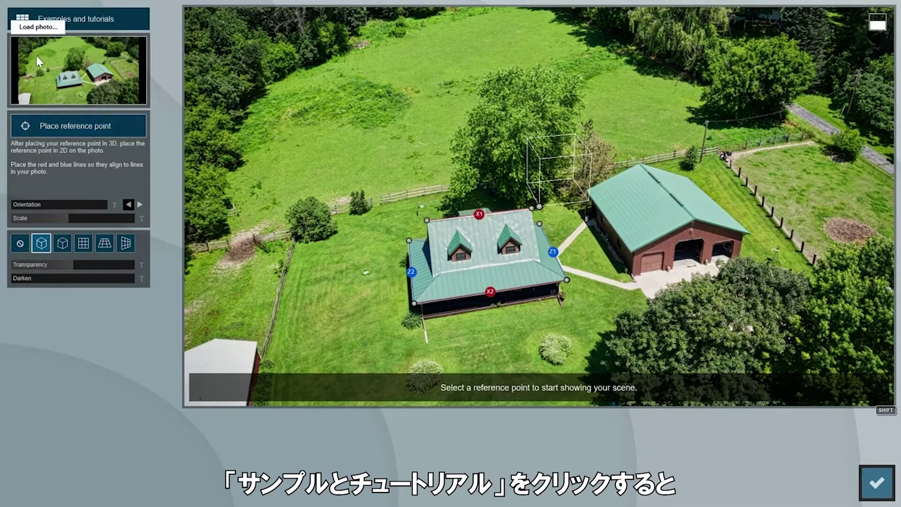
pyautogui.click(56, 24)
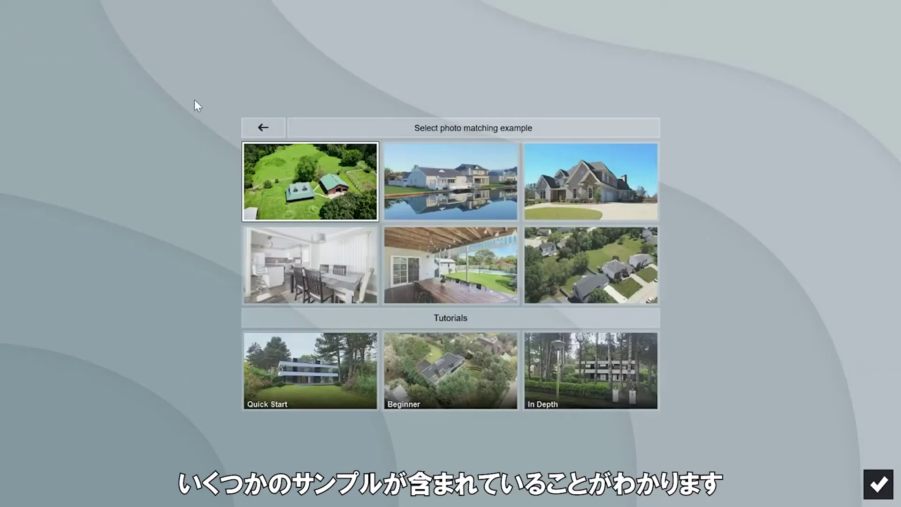
pyautogui.click(421, 176)
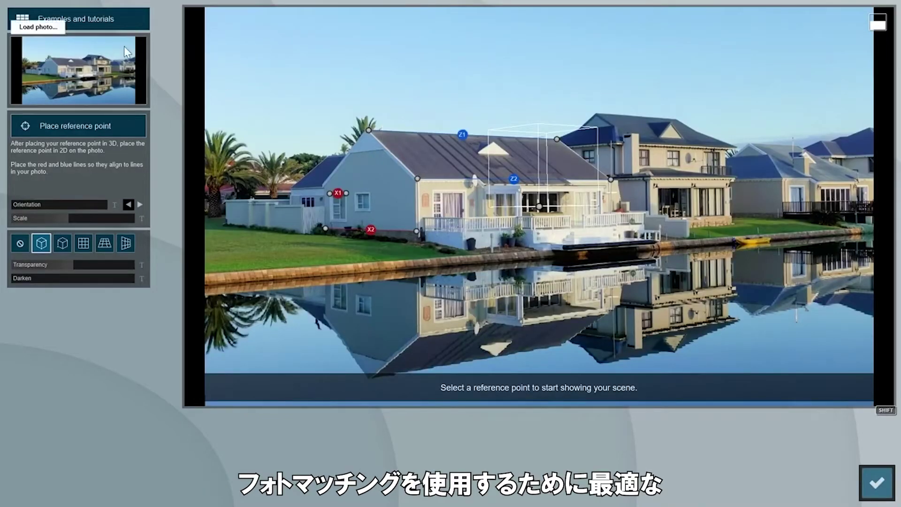
pyautogui.click(85, 21)
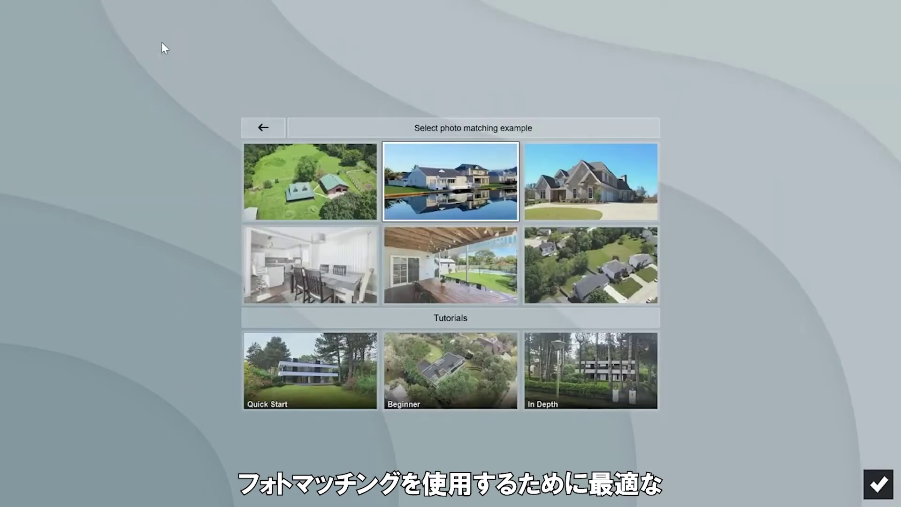
pyautogui.click(561, 180)
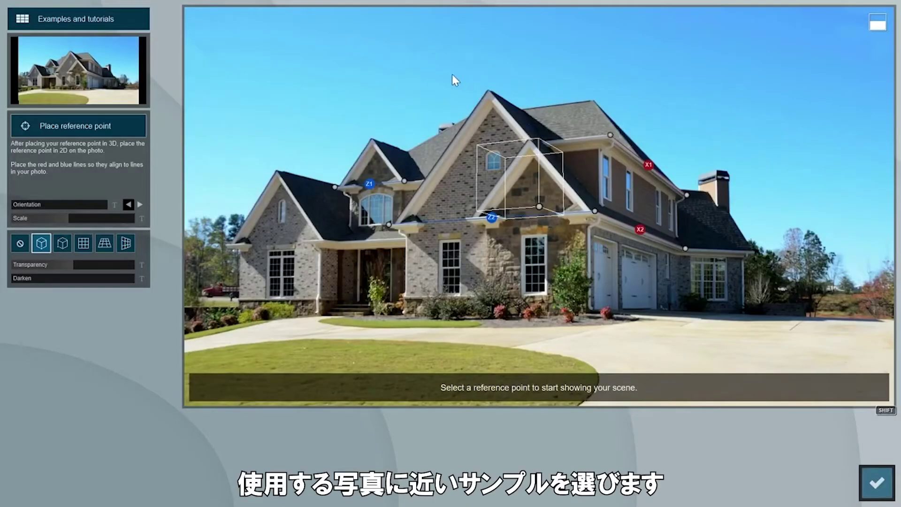
pyautogui.click(97, 22)
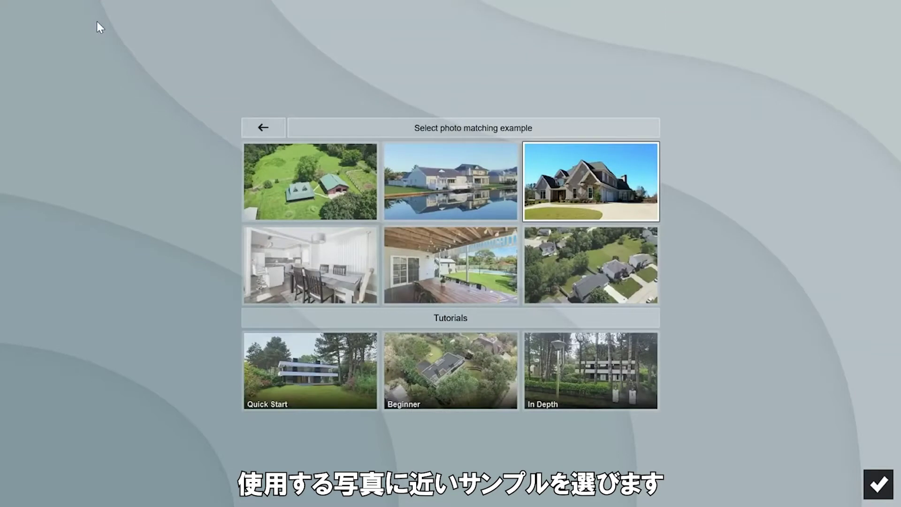
pyautogui.click(429, 174)
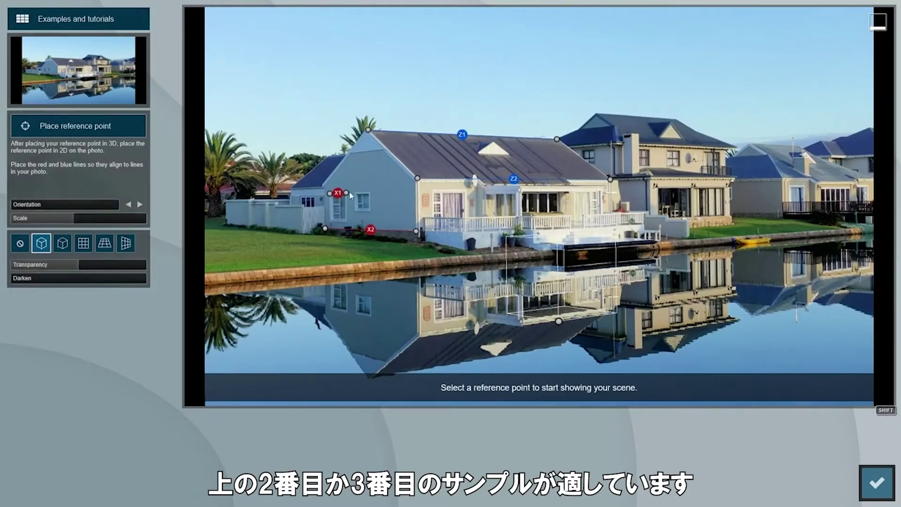
# - Reposition the ends of the X1 and Z1 lines on the example house and move the guide box down onto the water
pyautogui.moveTo(347, 197); pyautogui.dragTo(372, 194)
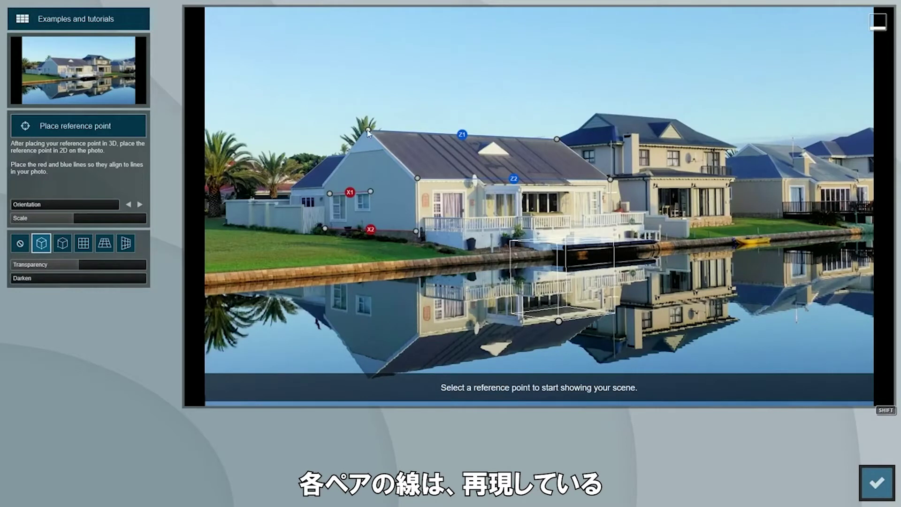
pyautogui.moveTo(368, 131); pyautogui.dragTo(339, 150)
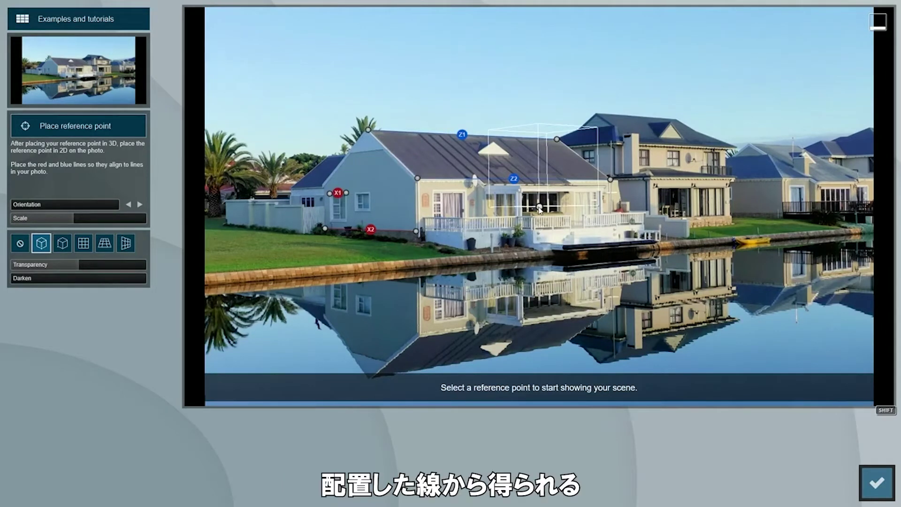
pyautogui.moveTo(540, 209); pyautogui.dragTo(552, 303)
# - Try the YZ-plane and horizontal-plane grids at the reference position over the water, and restore the left box guide
pyautogui.click(84, 244)
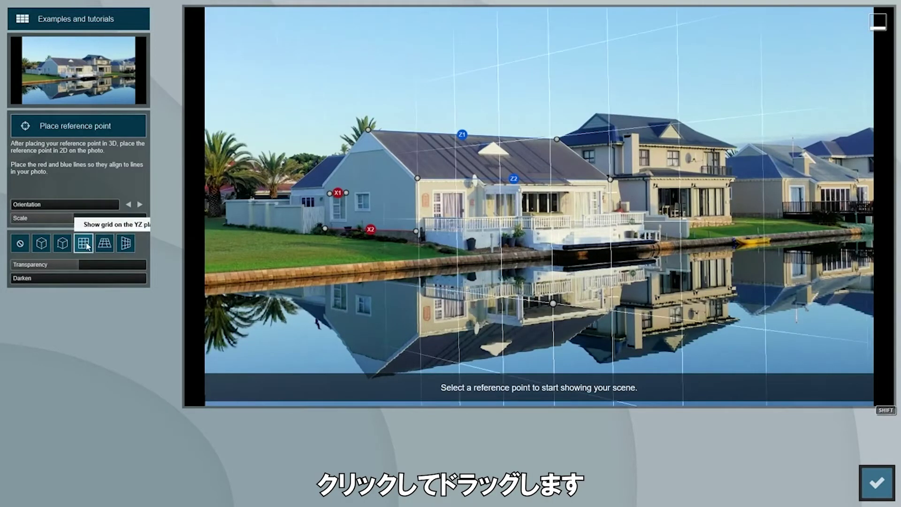
pyautogui.click(104, 243)
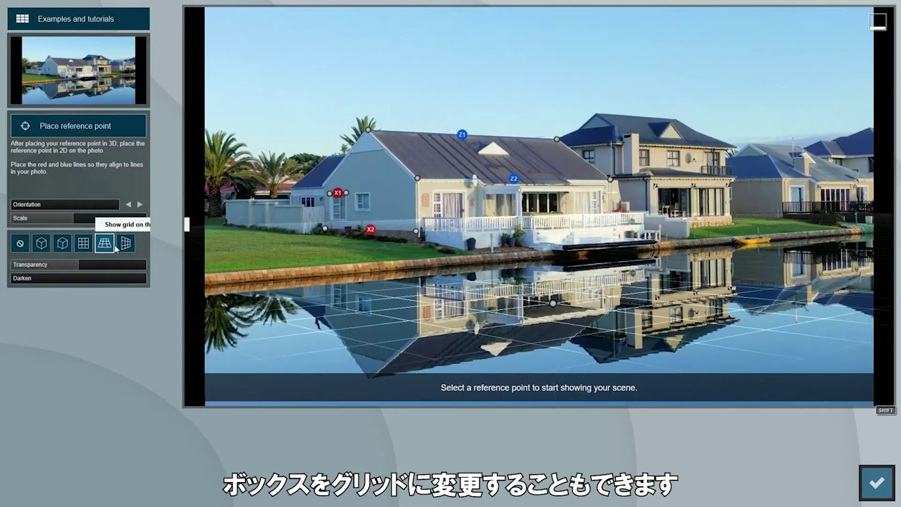
pyautogui.moveTo(553, 305)
pyautogui.mouseDown()
pyautogui.moveTo(555, 328)
pyautogui.moveTo(511, 89)
pyautogui.moveTo(521, 202)
pyautogui.moveTo(558, 321)
pyautogui.mouseUp()
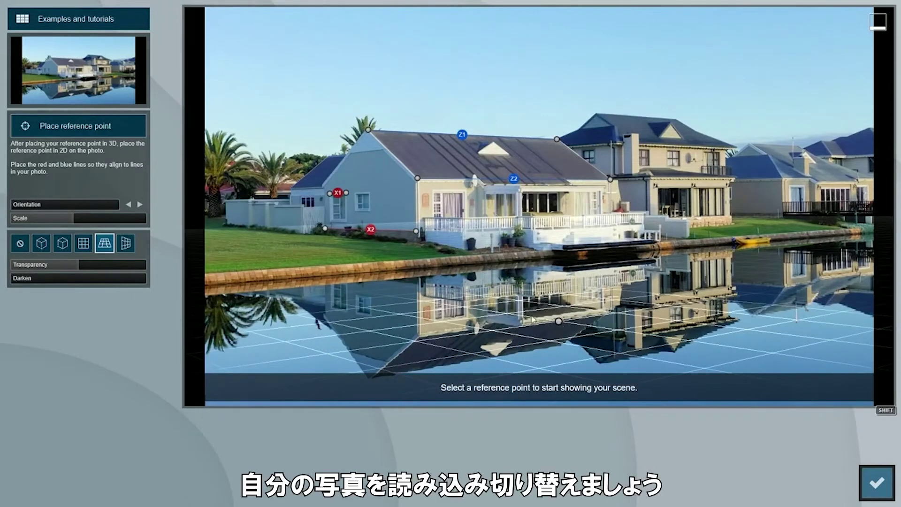
pyautogui.click(42, 246)
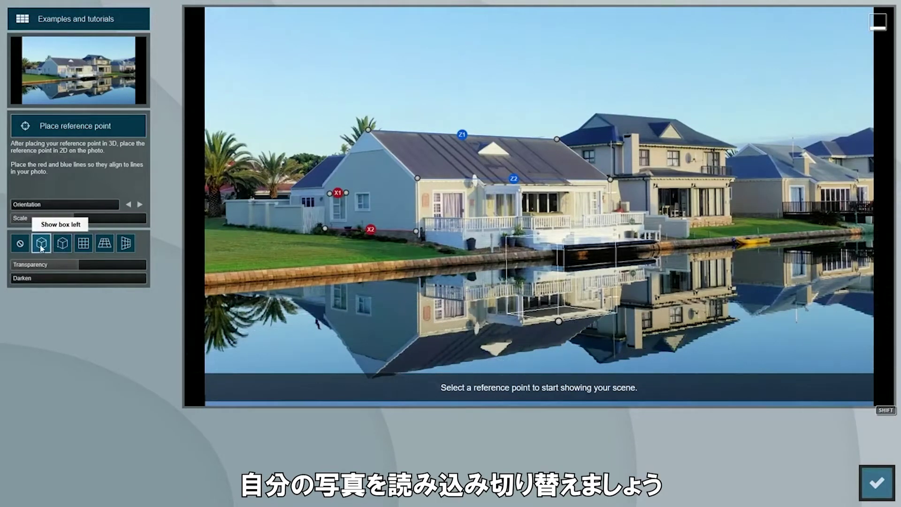
# - Load the photo 709_2160.jpg and align the blue Z1 and Z2 lines with the chimney top and front facade of the house
pyautogui.click(80, 78)
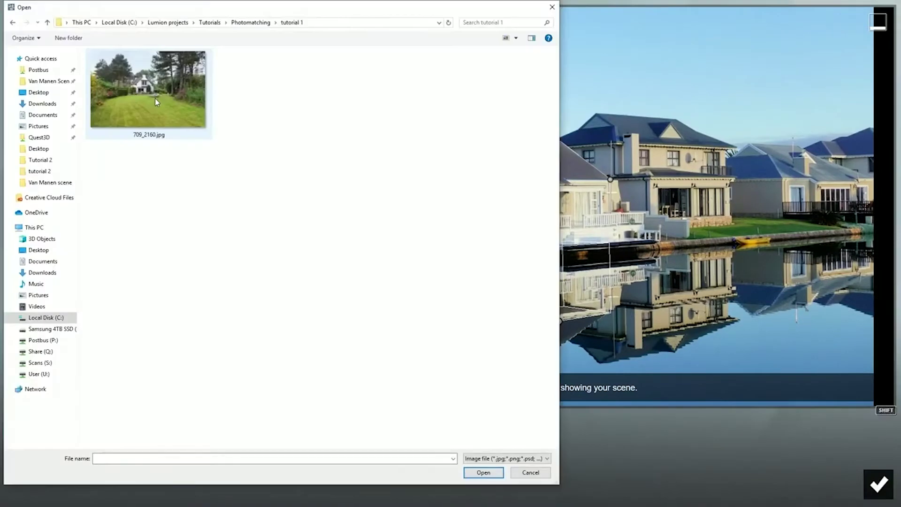
pyautogui.doubleClick(155, 97)
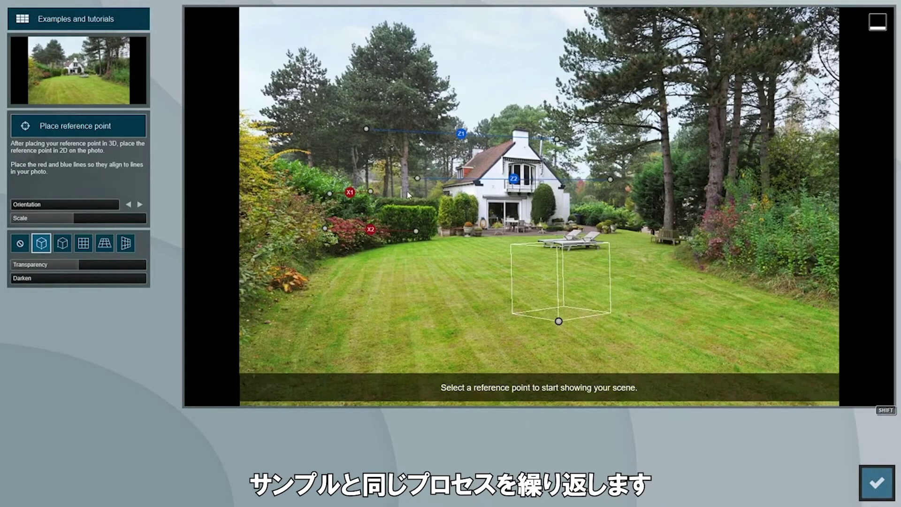
pyautogui.moveTo(417, 178); pyautogui.dragTo(475, 186)
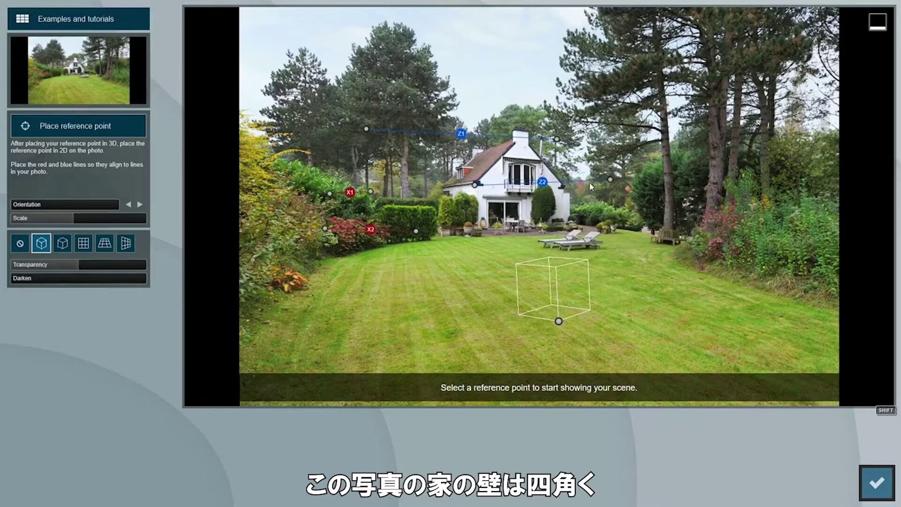
pyautogui.moveTo(612, 179); pyautogui.dragTo(564, 191)
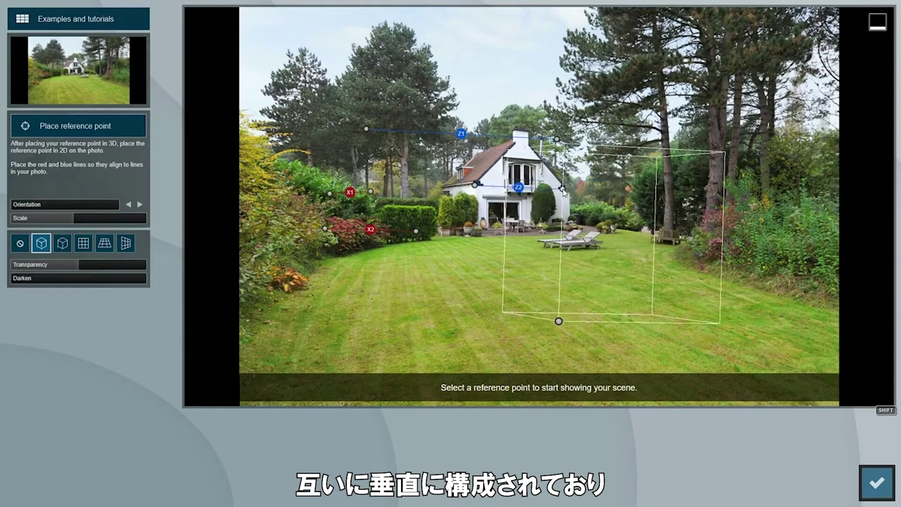
pyautogui.moveTo(557, 141); pyautogui.dragTo(532, 135)
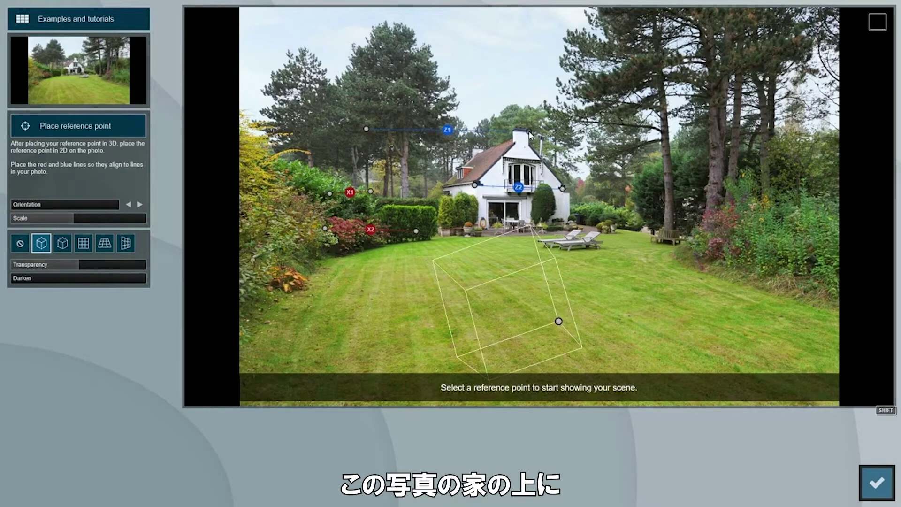
pyautogui.moveTo(367, 129); pyautogui.dragTo(518, 136)
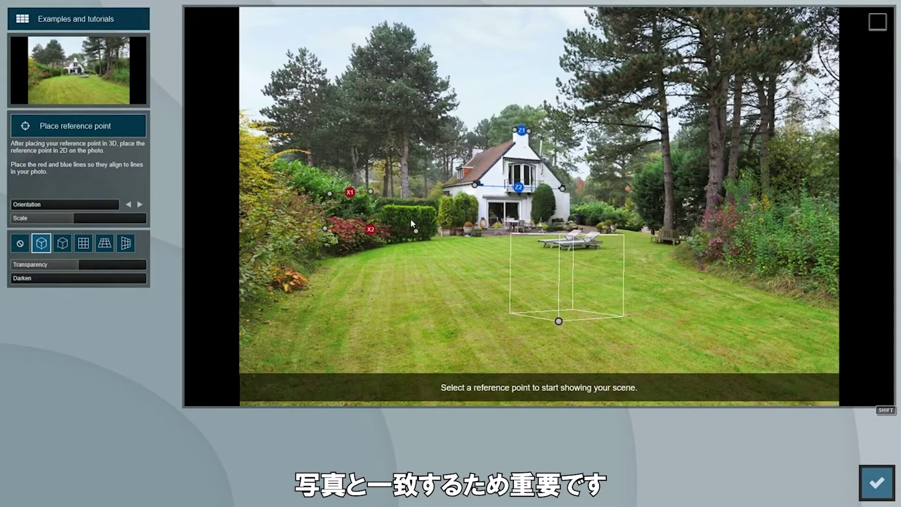
# - Align the red X1 line with the roof ridge and the red X2 line with the eaves on the side of the house
pyautogui.moveTo(371, 191); pyautogui.dragTo(513, 141)
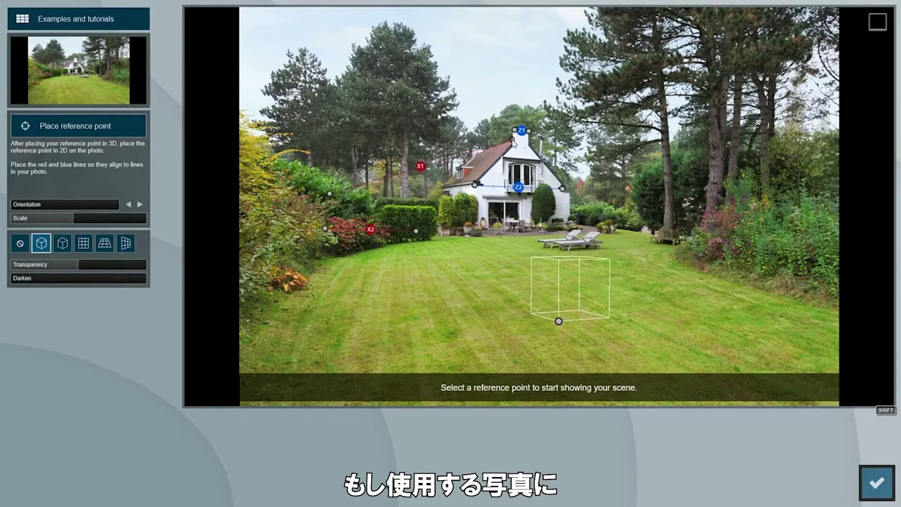
pyautogui.moveTo(330, 194); pyautogui.dragTo(475, 153)
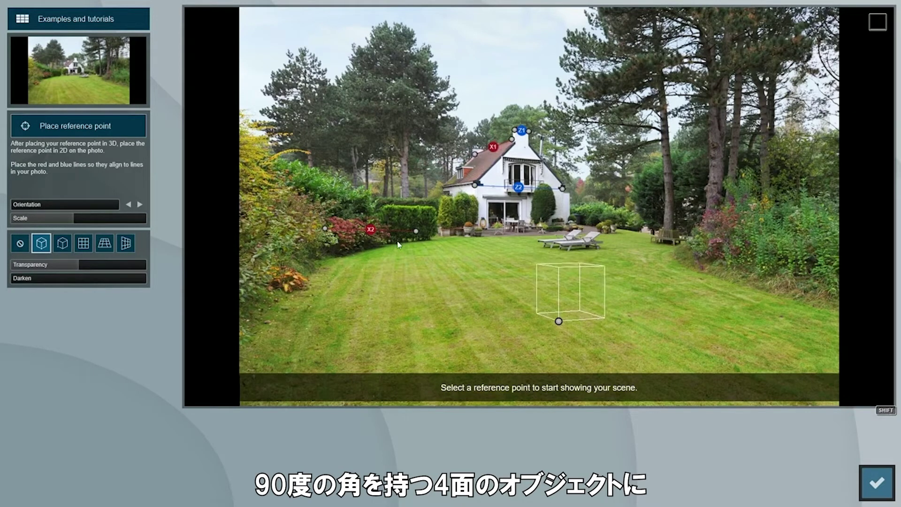
pyautogui.moveTo(416, 231); pyautogui.dragTo(475, 183)
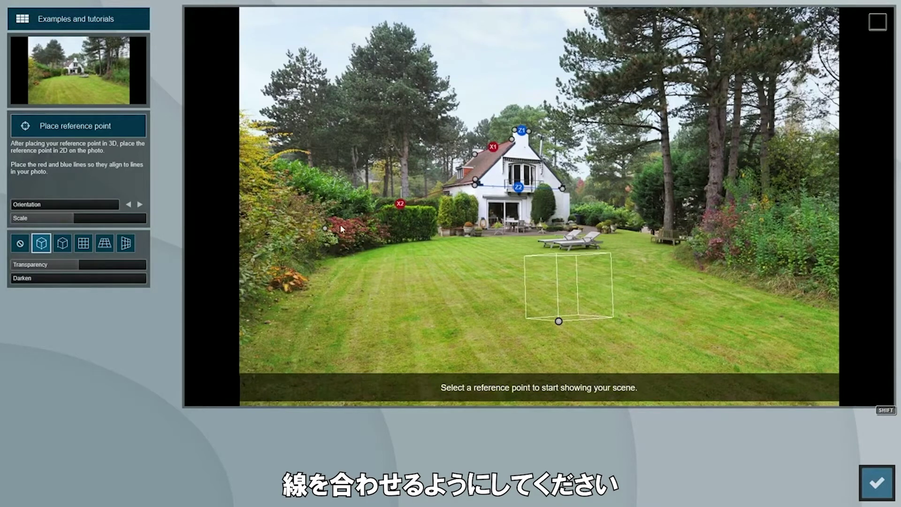
pyautogui.moveTo(325, 229); pyautogui.dragTo(446, 188)
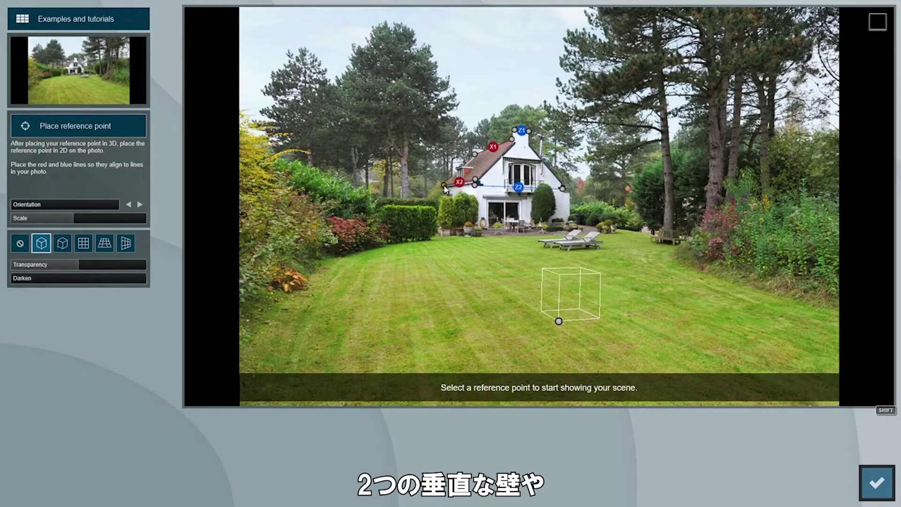
# - Extend the outer ends of the X2 and Z1 lines far beyond the house, and show the guide as a YZ-plane grid
pyautogui.moveTo(445, 188); pyautogui.dragTo(226, 220)
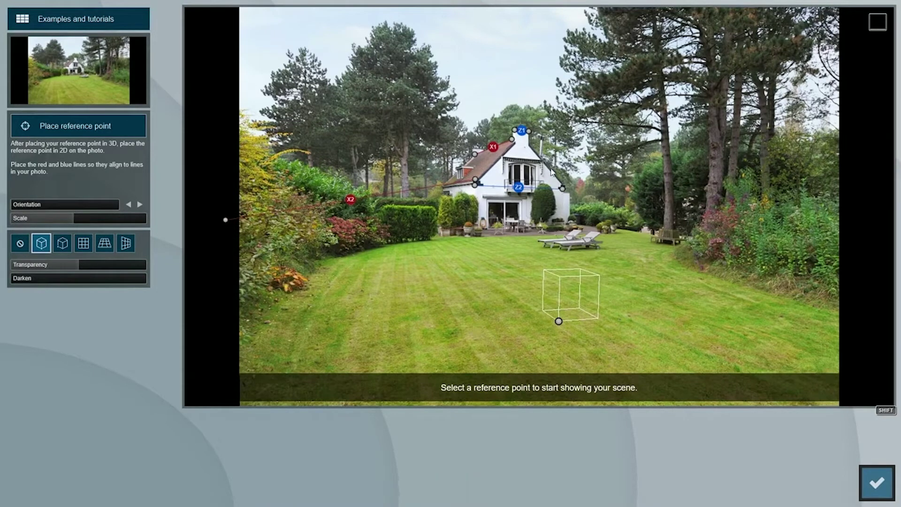
pyautogui.keyDown('shift'); pyautogui.moveTo(528, 132); pyautogui.dragTo(756, 146); pyautogui.keyUp('shift')
pyautogui.moveTo(756, 141); pyautogui.dragTo(807, 159)
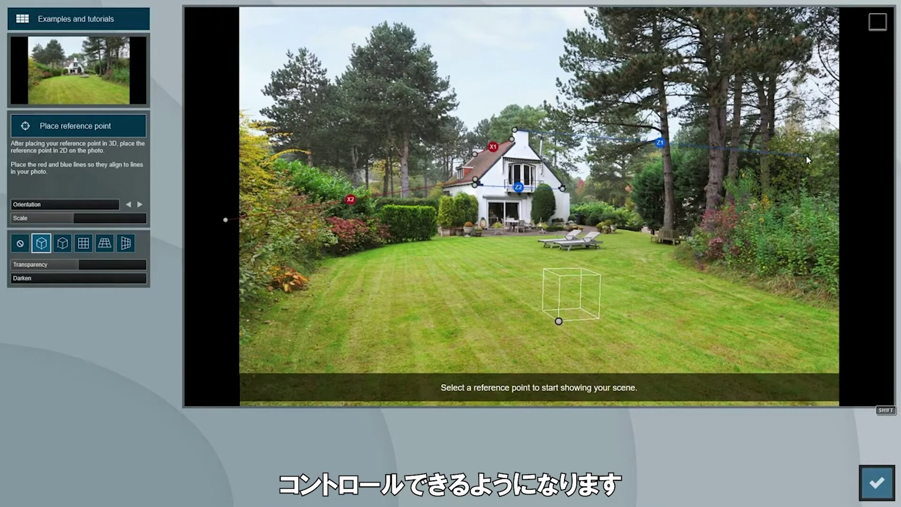
pyautogui.scroll(1, 807, 160)
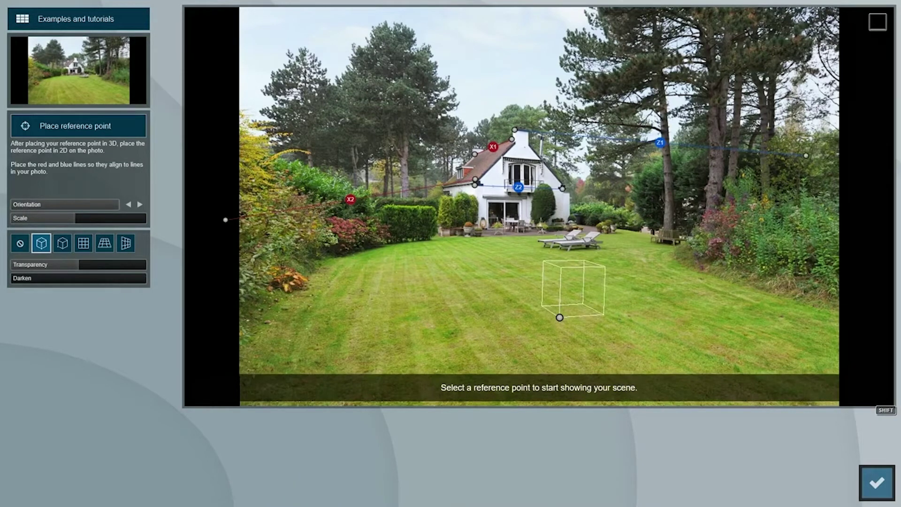
pyautogui.click(85, 244)
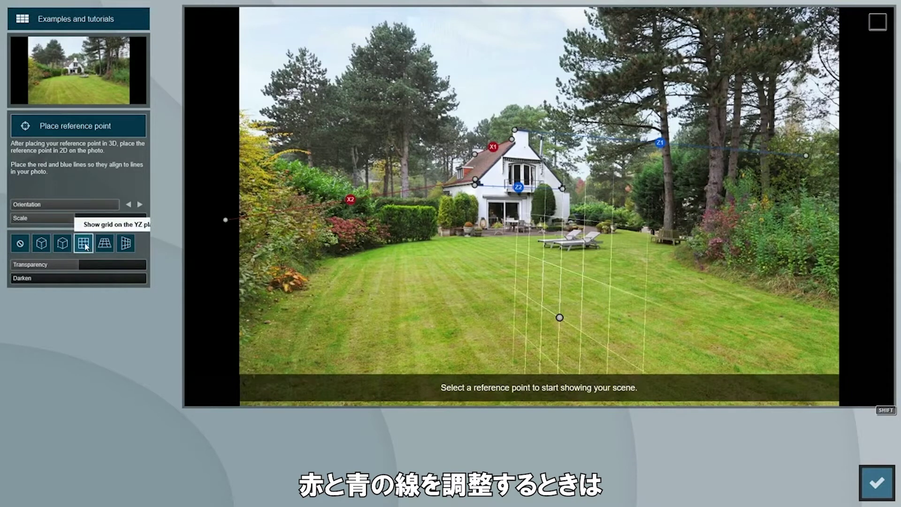
# - Try the horizontal-plane grid and the other vertical-plane grid at the reference position on the lawn, and turn the helper object off
pyautogui.click(104, 245)
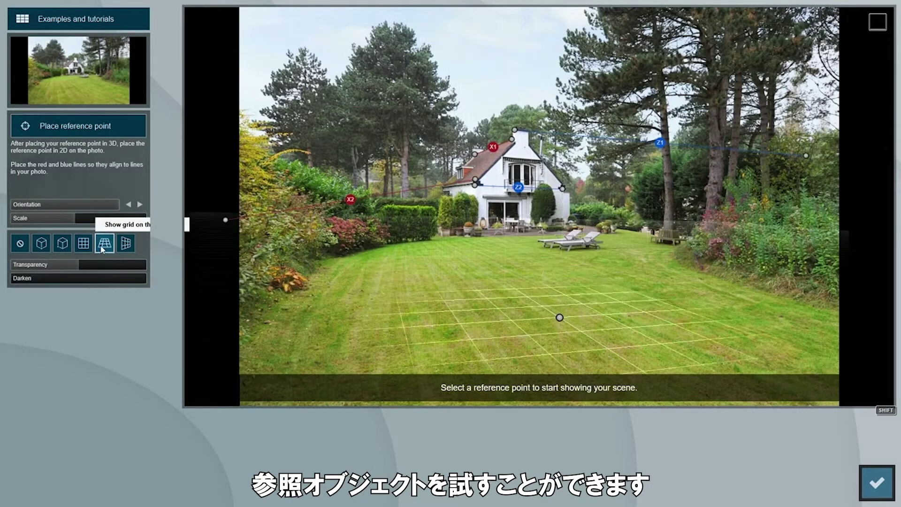
pyautogui.click(126, 246)
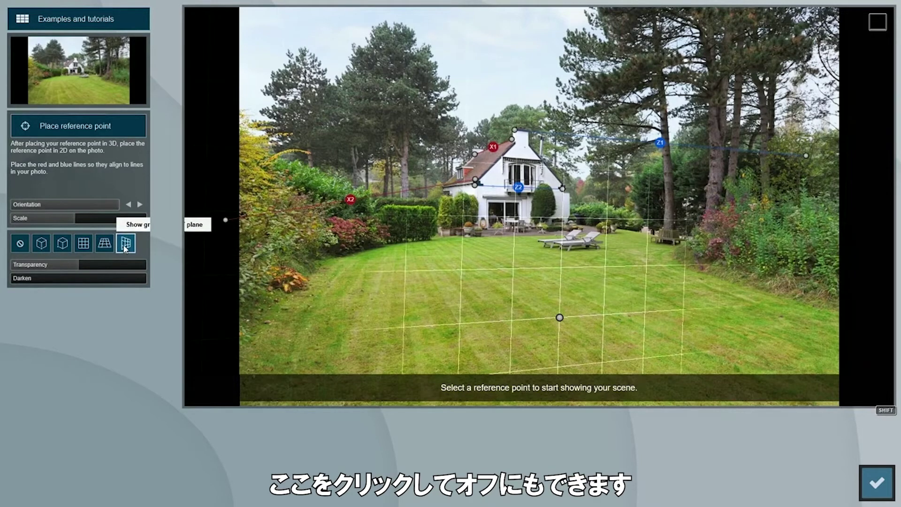
pyautogui.click(20, 243)
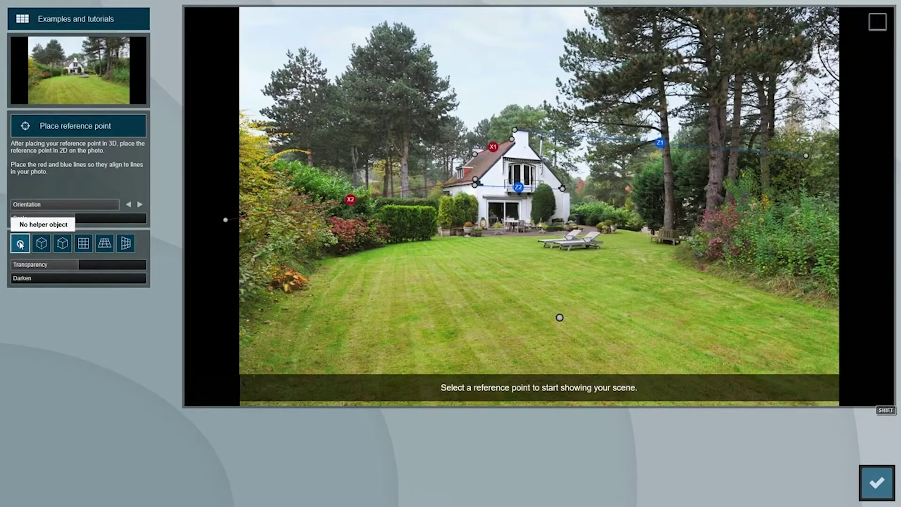
# - Show the box guide, move it beside the sun loungers, and place the 3D reference point on the front corner of the model's terrace
pyautogui.click(41, 243)
pyautogui.moveTo(559, 318); pyautogui.dragTo(590, 274)
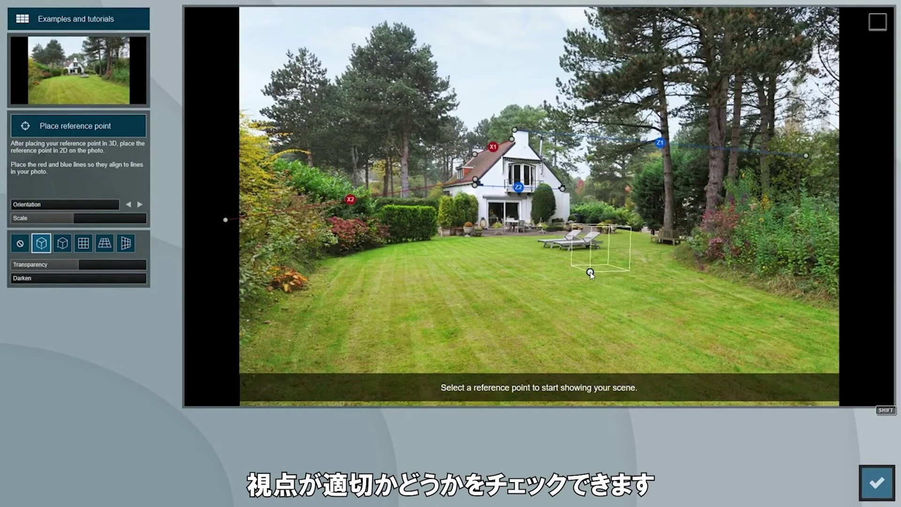
pyautogui.click(60, 125)
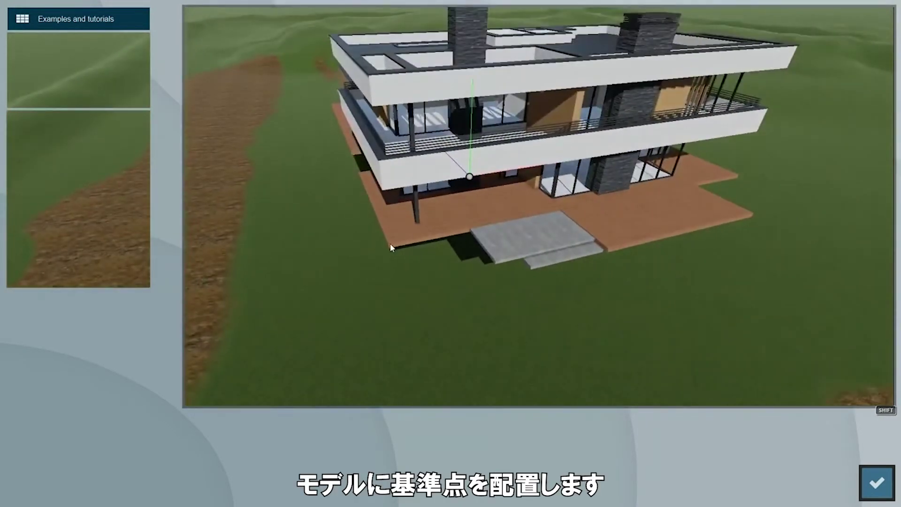
pyautogui.click(390, 243)
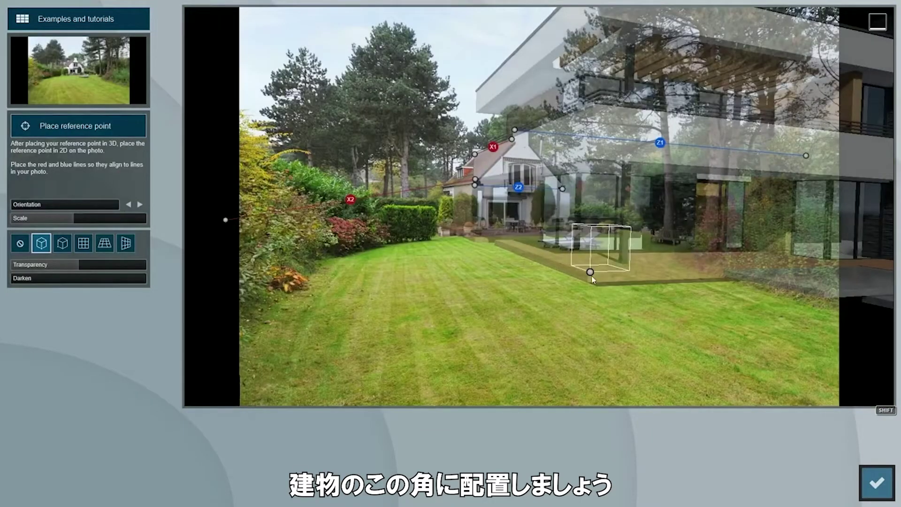
# - Move the reference point to the base of the hedge and reduce the scale so the model covers the existing house in the photo
pyautogui.moveTo(591, 277); pyautogui.dragTo(384, 249)
pyautogui.moveTo(74, 218); pyautogui.dragTo(64, 220)
pyautogui.moveTo(7, 230); pyautogui.dragTo(16, 227)
pyautogui.moveTo(384, 246); pyautogui.dragTo(360, 236)
pyautogui.keyDown('shift'); pyautogui.moveTo(61, 219); pyautogui.dragTo(42, 241); pyautogui.keyUp('shift')
pyautogui.moveTo(360, 235); pyautogui.dragTo(384, 239)
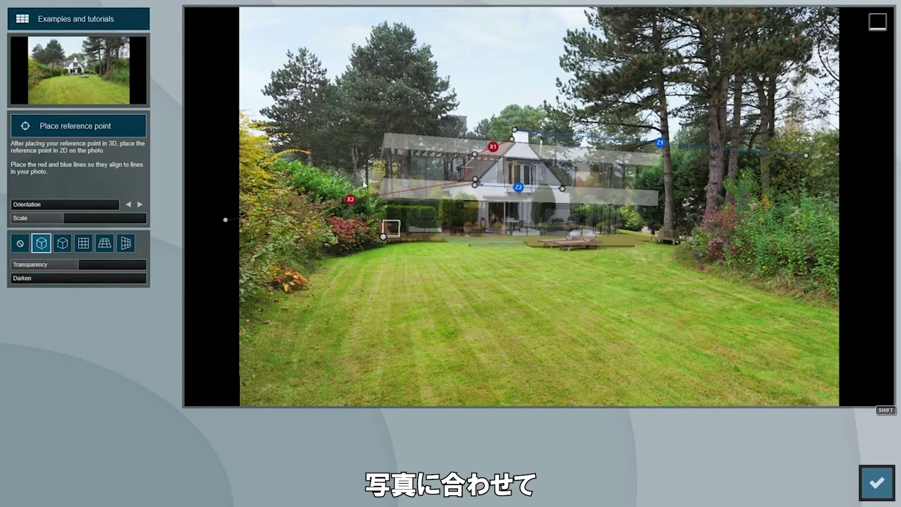
# - Adjust the model's orientation against the photo and set the transparency to 100%
pyautogui.moveTo(42, 205)
pyautogui.moveTo(20, 209); pyautogui.dragTo(121, 208)
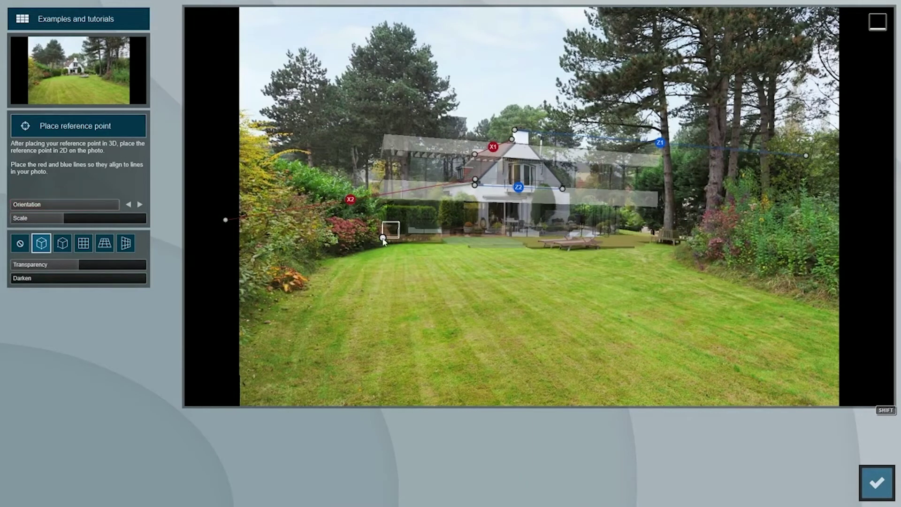
pyautogui.moveTo(131, 267)
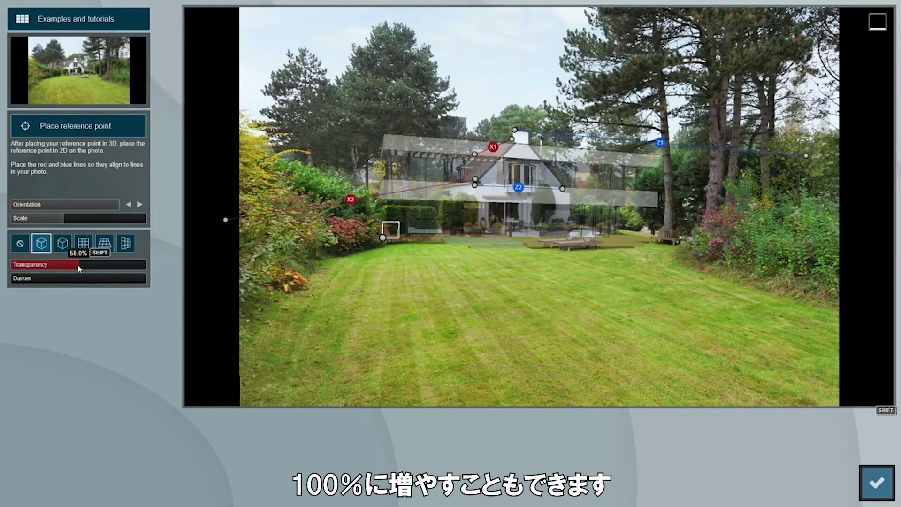
pyautogui.moveTo(78, 264); pyautogui.dragTo(149, 264)
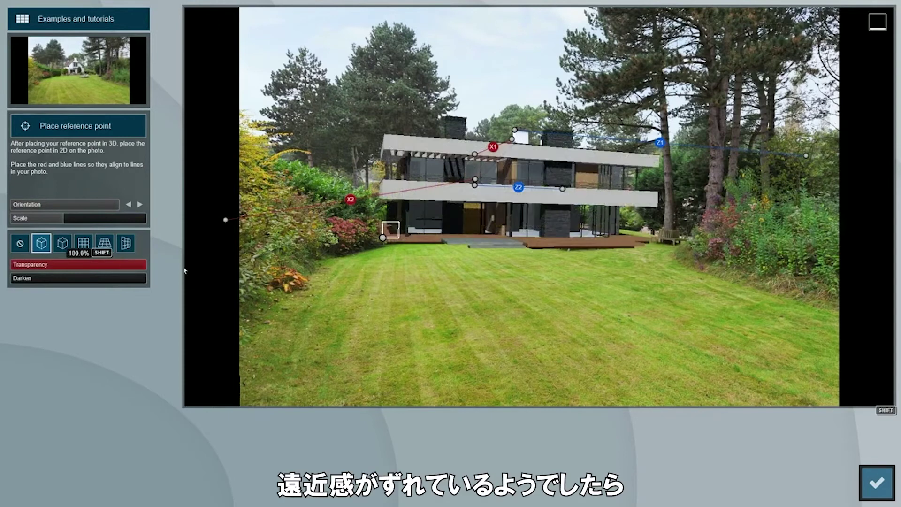
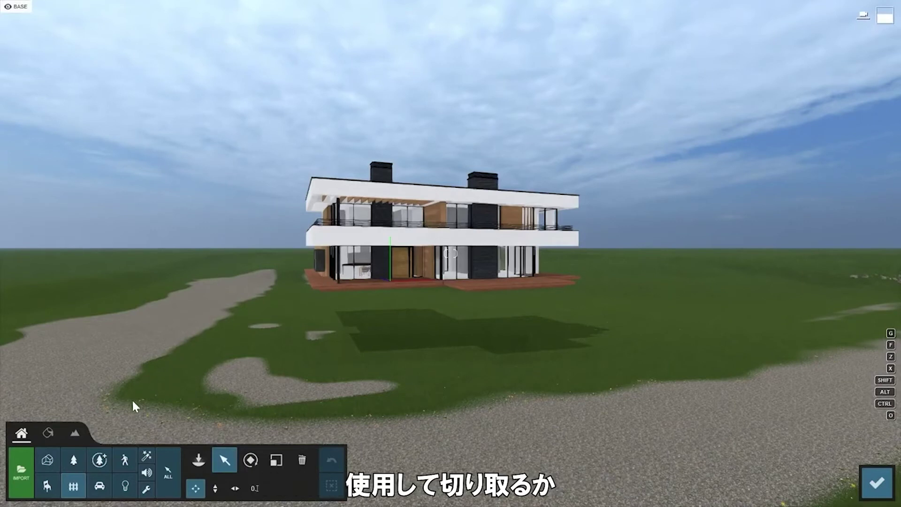
# - Search the Nature library for "scot", place a ScotsPine-M RT tree on the ground behind the house, and return to Photo mode
pyautogui.click(73, 459)
pyautogui.write('scot')
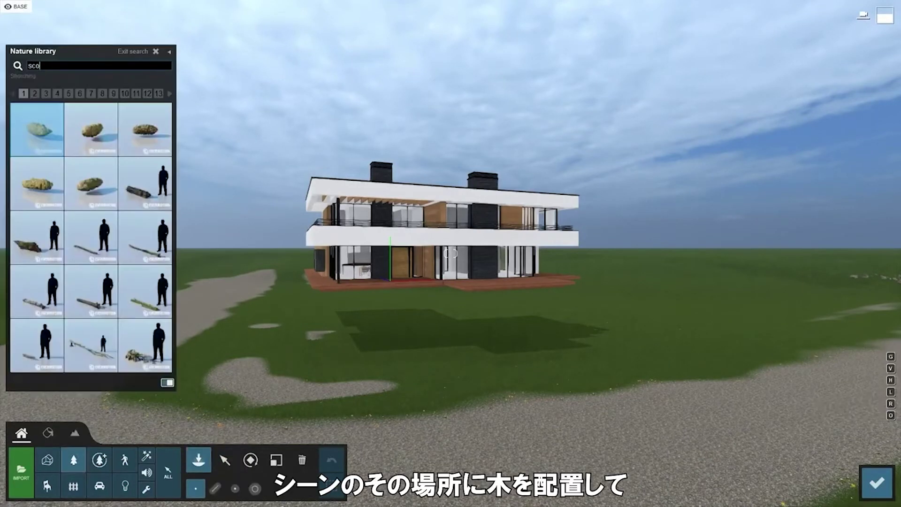
pyautogui.moveTo(87, 183)
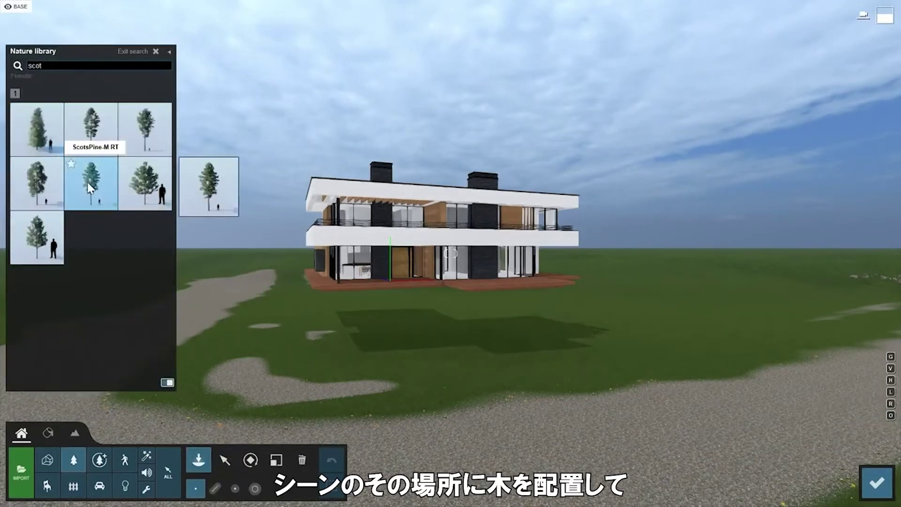
pyautogui.click(89, 186)
pyautogui.click(413, 232)
pyautogui.moveTo(413, 232); pyautogui.dragTo(365, 225, button='right')
pyautogui.moveTo(366, 226); pyautogui.dragTo(484, 143)
pyautogui.moveTo(483, 143); pyautogui.dragTo(484, 122, button='right')
pyautogui.moveTo(465, 220); pyautogui.dragTo(422, 249)
pyautogui.click(225, 463)
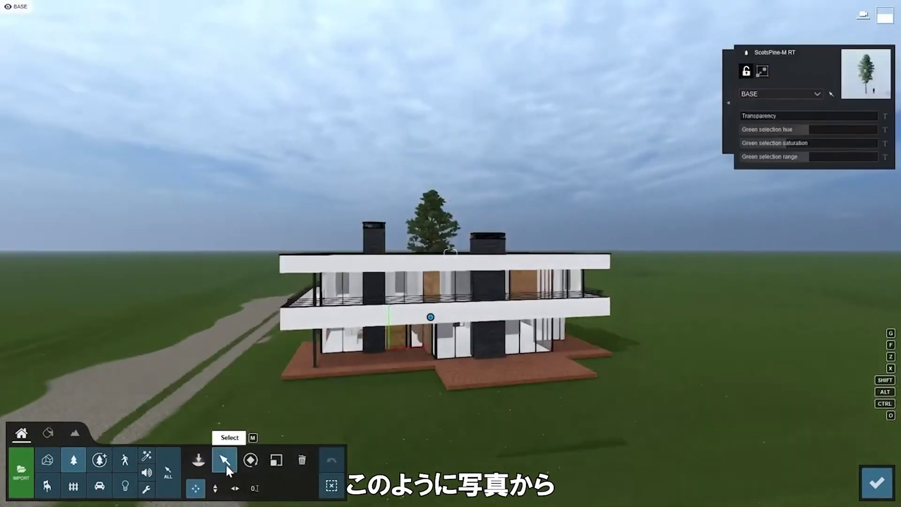
pyautogui.click(877, 469)
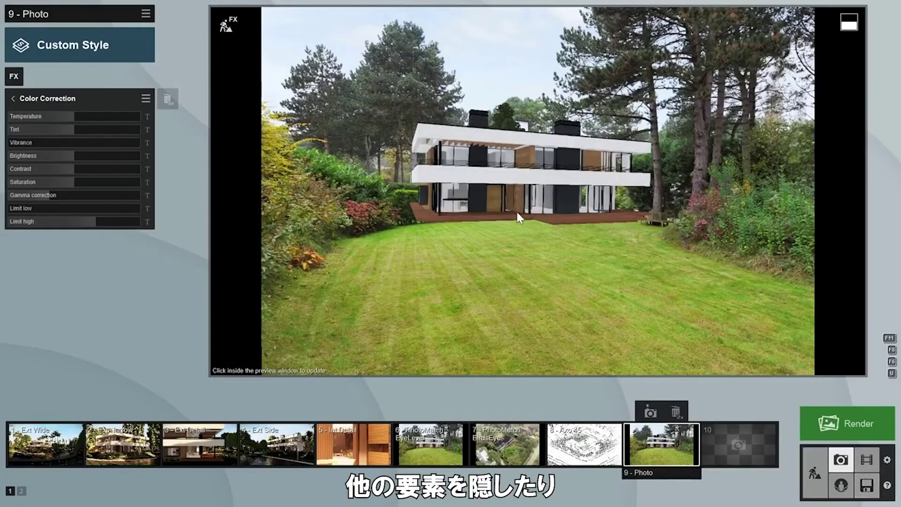
# - Move the Scots pine sideways off the paving behind the house in Build mode, and return to Photo mode
pyautogui.click(226, 25)
pyautogui.moveTo(423, 205); pyautogui.dragTo(423, 356, button='right')
pyautogui.click(483, 48)
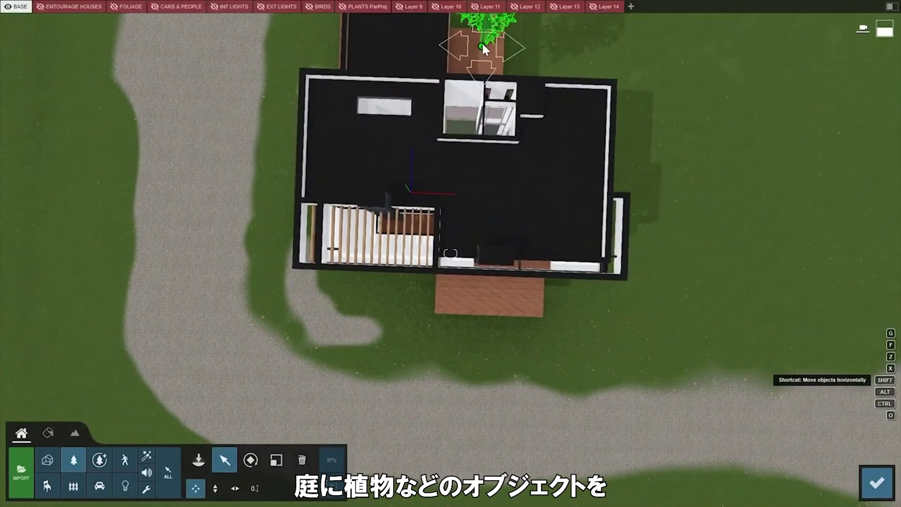
pyautogui.moveTo(491, 46); pyautogui.dragTo(512, 47)
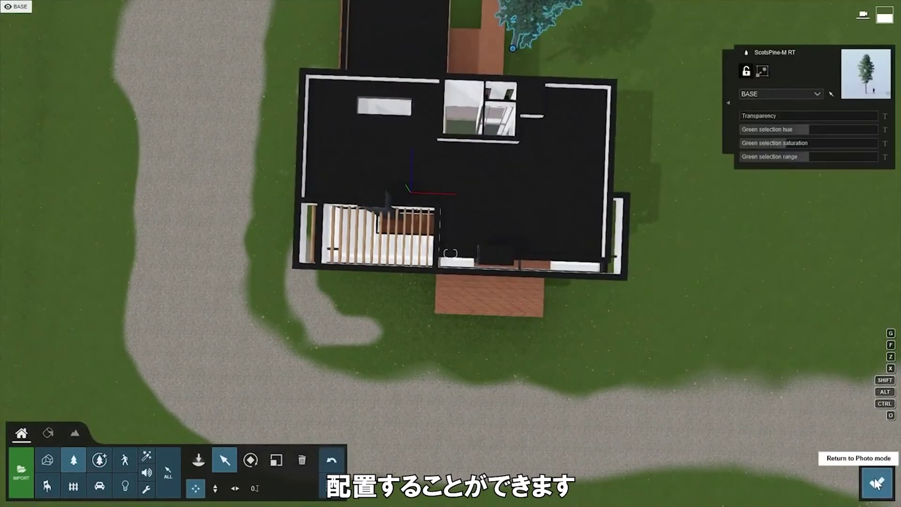
pyautogui.click(874, 479)
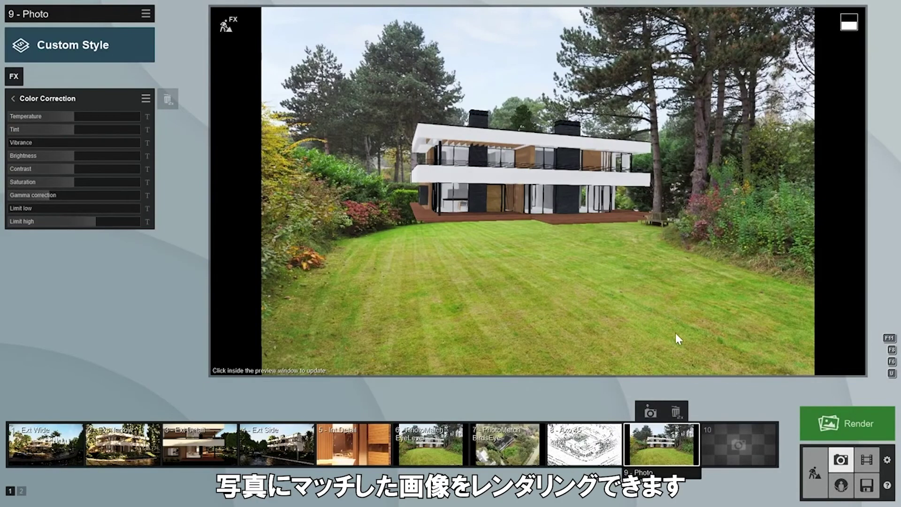
# - Render the current shot at Desktop size 1920x1080 and save it as a Photomatch JPG file in the Images folder
pyautogui.click(843, 416)
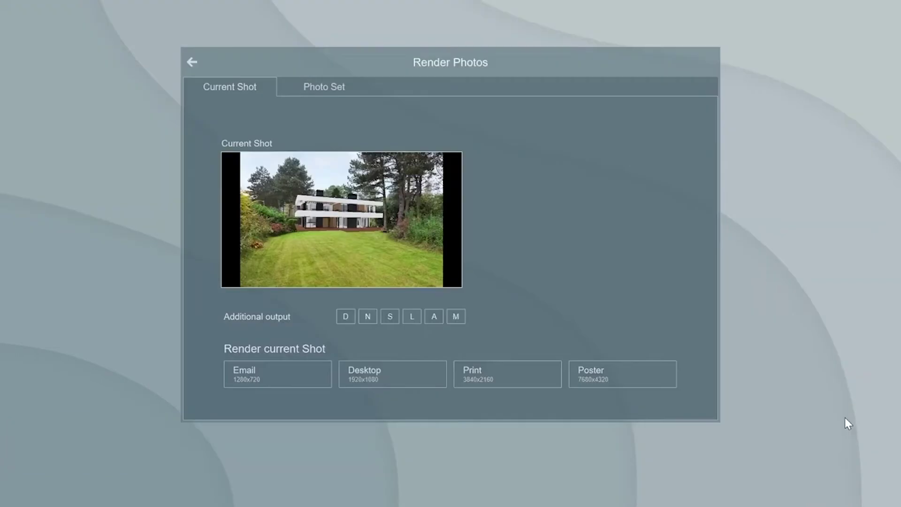
pyautogui.click(405, 379)
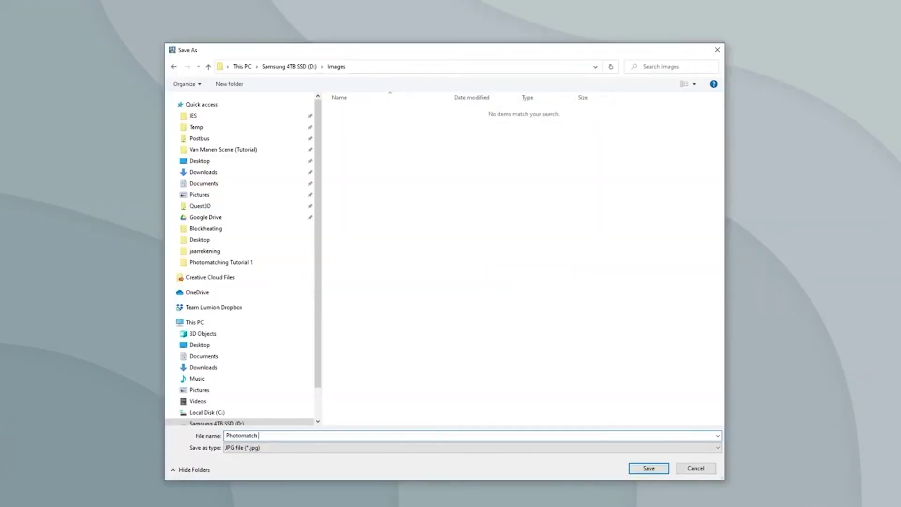
pyautogui.press('Return')
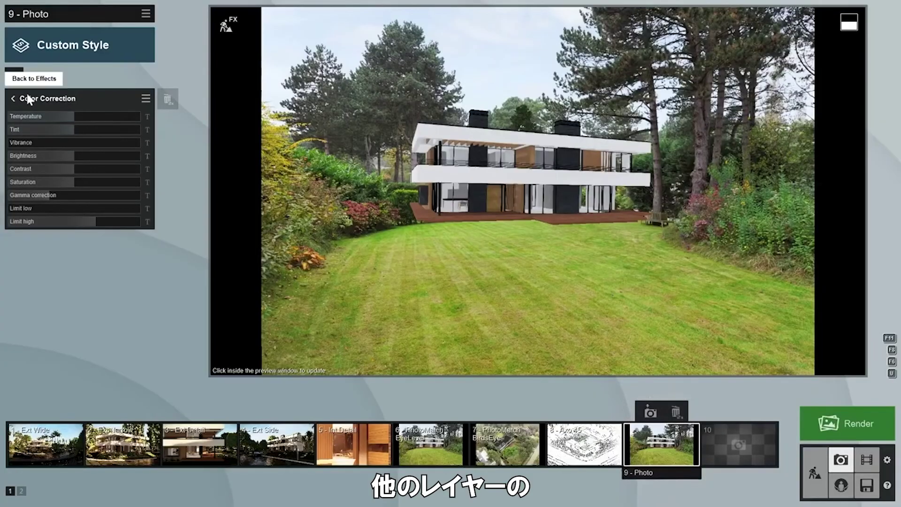
# - Add the Layer Visibility effect to photo 9
pyautogui.click(13, 98)
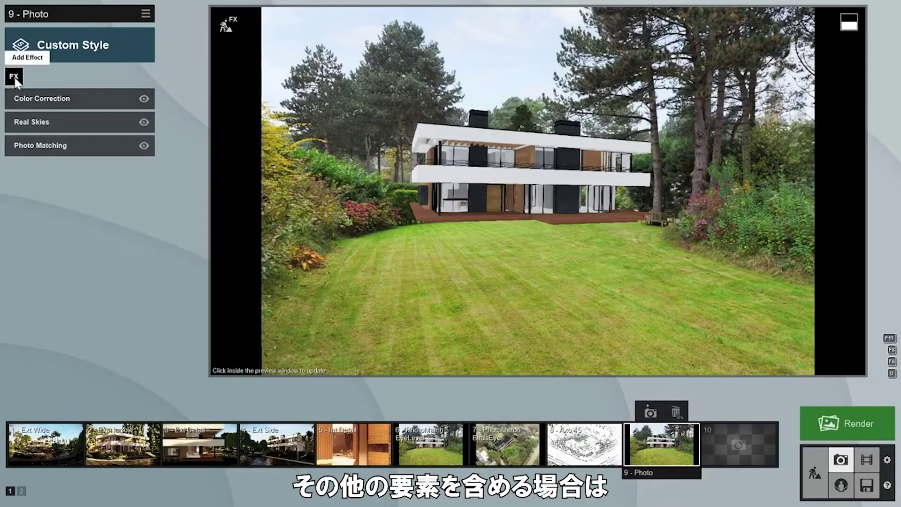
pyautogui.click(14, 76)
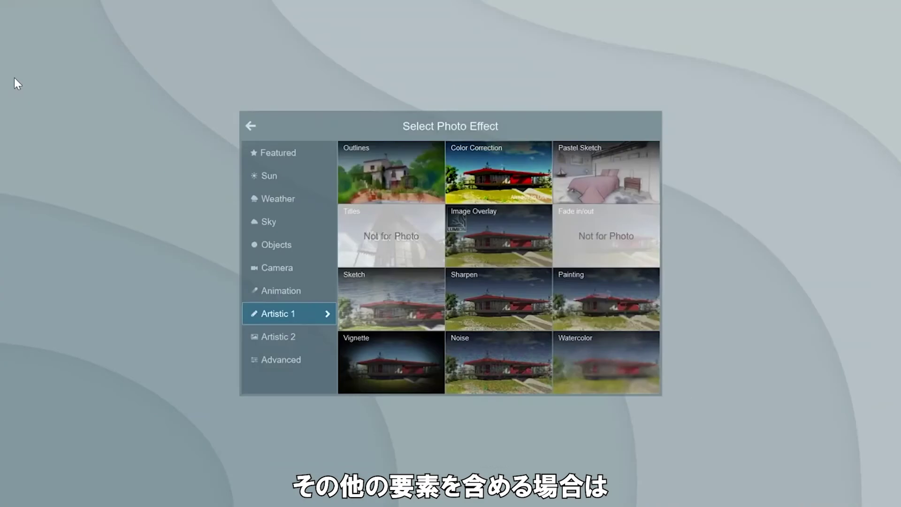
pyautogui.click(276, 246)
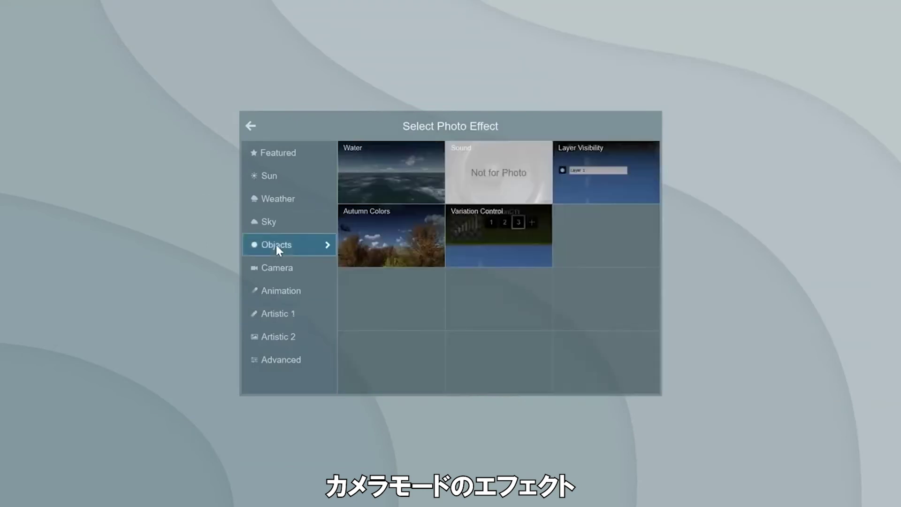
pyautogui.click(600, 172)
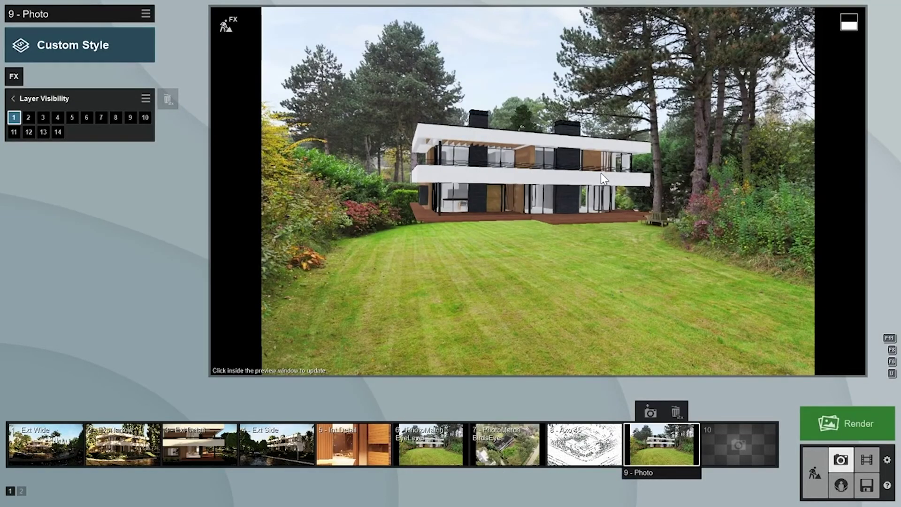
# - Try showing the ENTOURAGE HOUSES, FOLIAGE and CARS & PEOPLE layers in the photo, and hide all three again
pyautogui.click(29, 117)
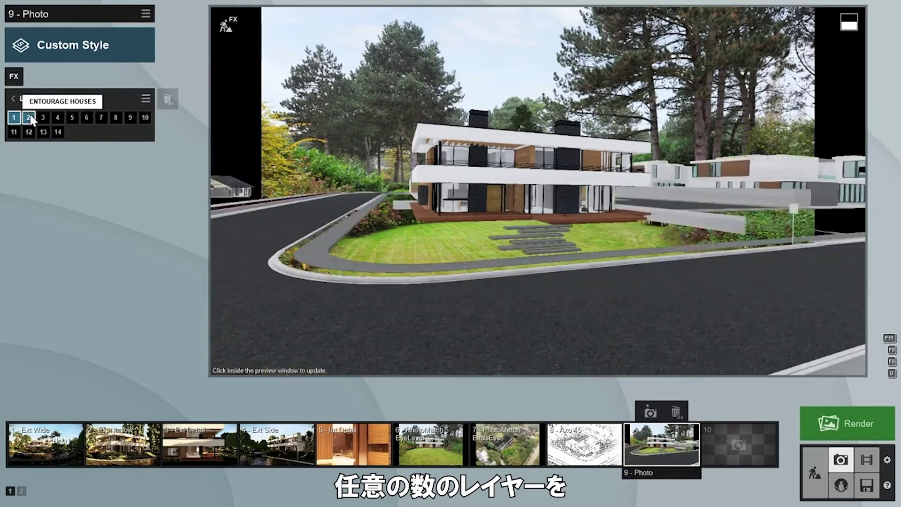
pyautogui.click(42, 117)
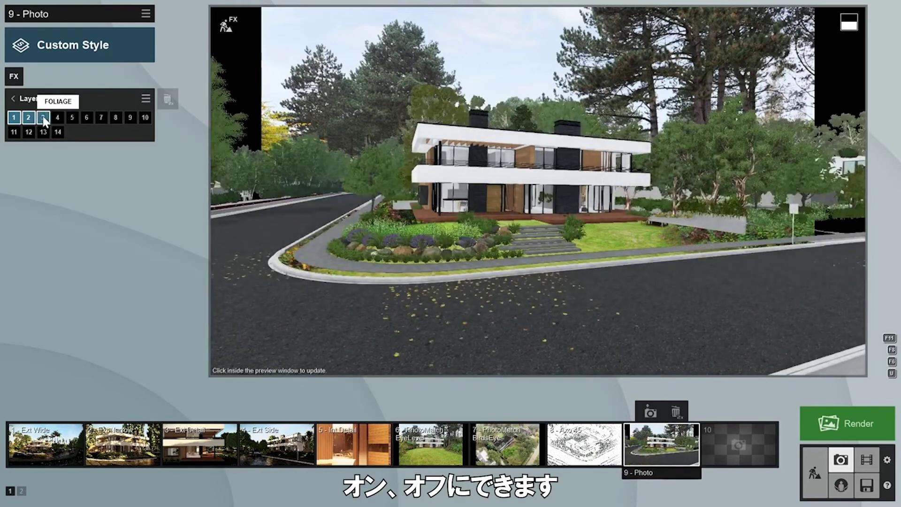
pyautogui.click(57, 117)
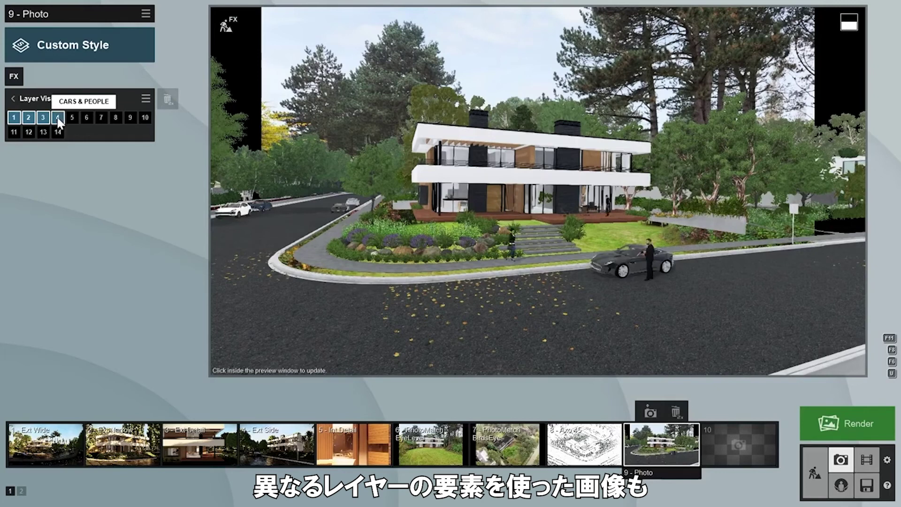
pyautogui.click(58, 118)
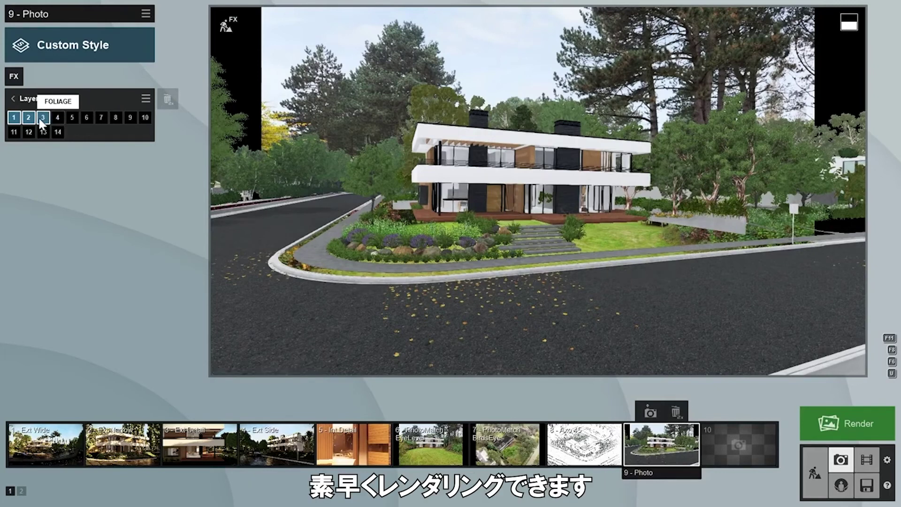
pyautogui.click(40, 117)
pyautogui.click(29, 117)
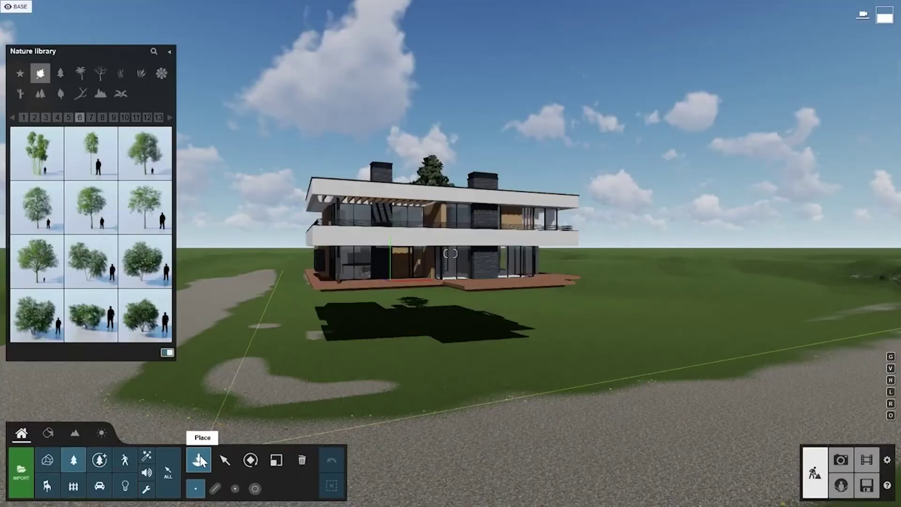
# - Place a shrub at the left corner of the house's terrace in Build mode, and apply the Overcast style to photo 9
pyautogui.click(100, 313)
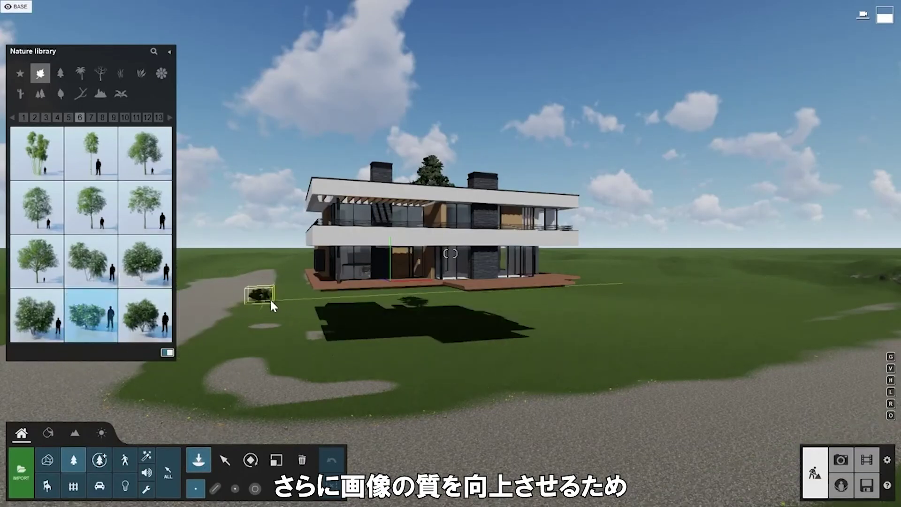
pyautogui.click(313, 285)
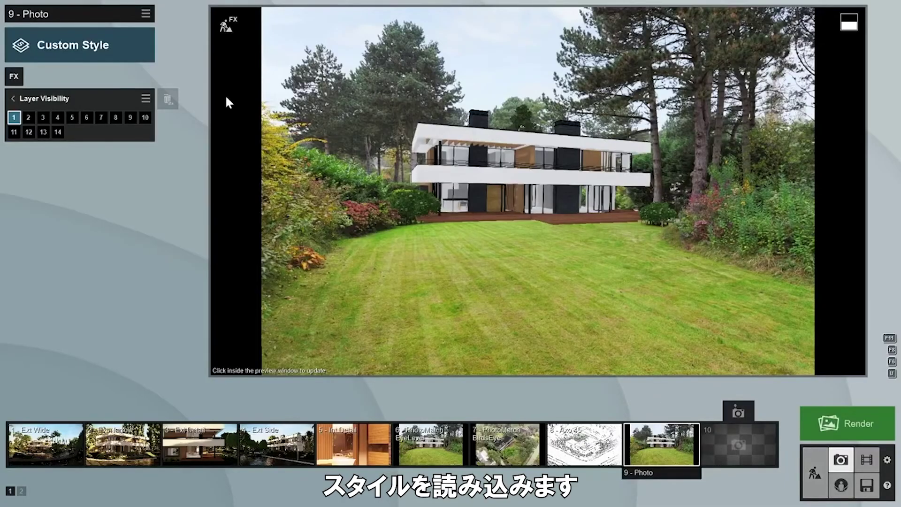
pyautogui.click(85, 42)
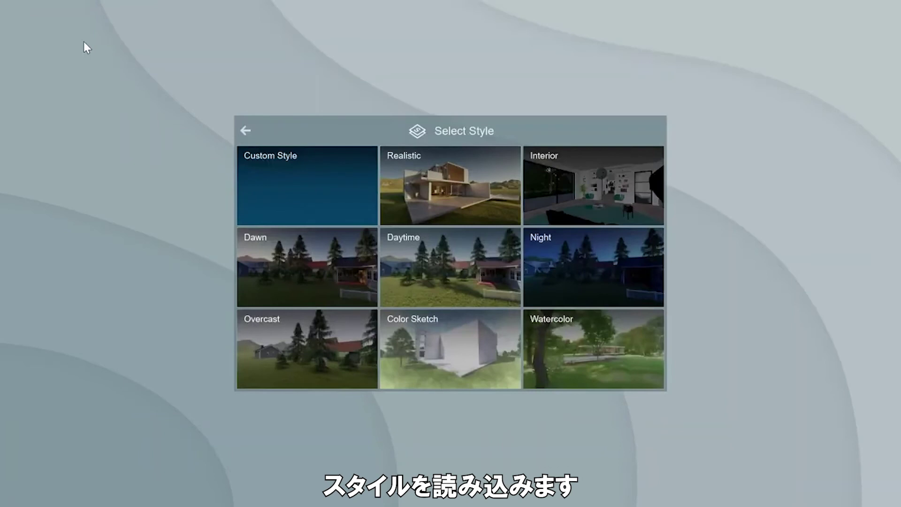
pyautogui.click(280, 340)
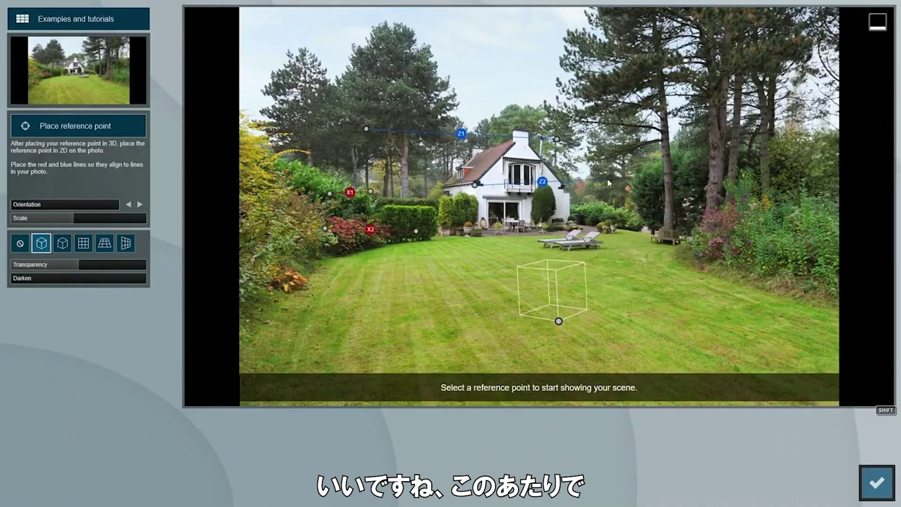
# - Align the end of the blue Z1 line with the chimney top, and shift the model's reference point along the hedge
pyautogui.moveTo(556, 139); pyautogui.dragTo(515, 130)
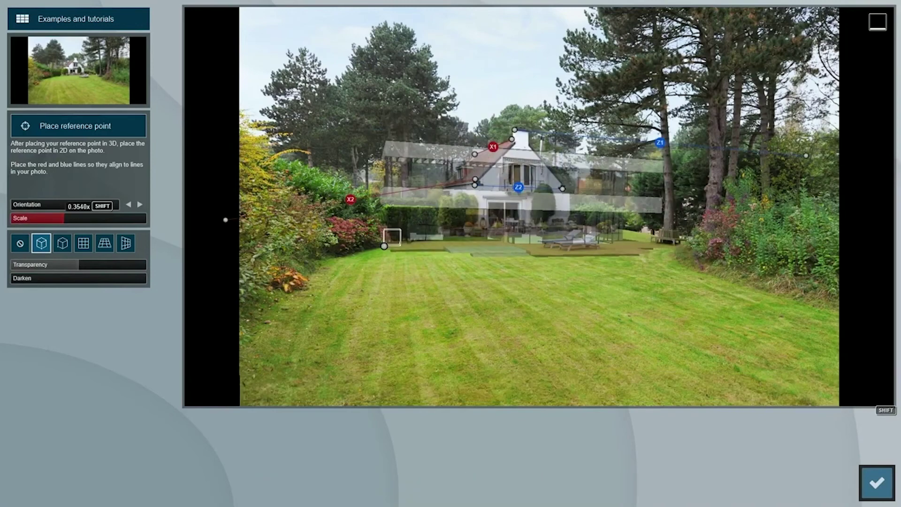
pyautogui.moveTo(383, 245); pyautogui.dragTo(362, 244)
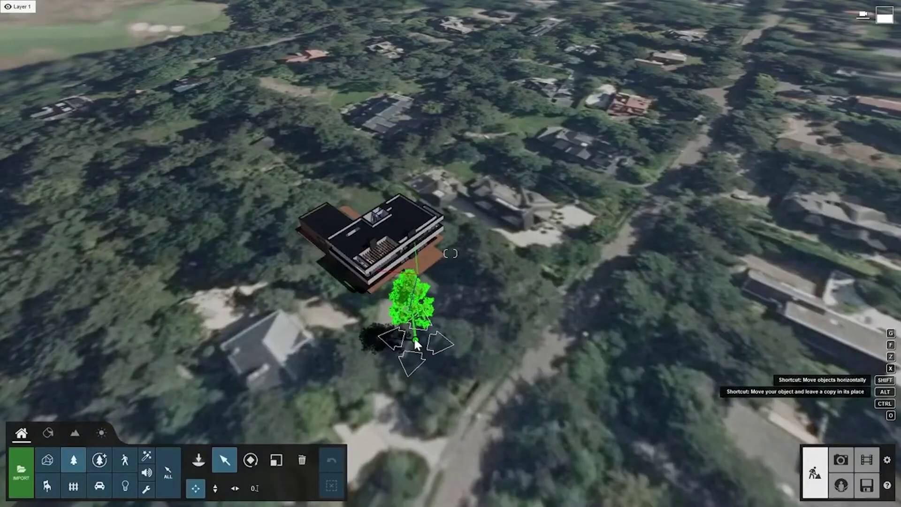
# - Place a copy of the tree beside the original in front of the house in the aerial scene
pyautogui.moveTo(413, 336); pyautogui.dragTo(432, 338)
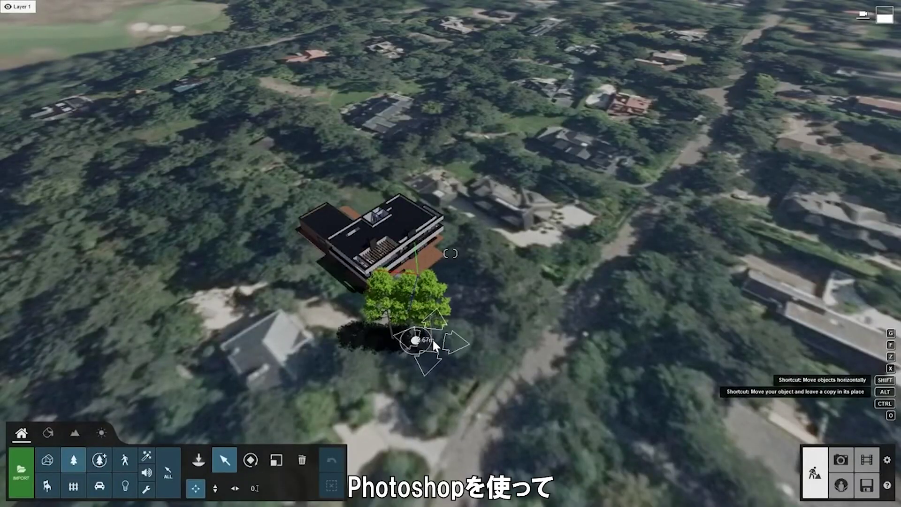